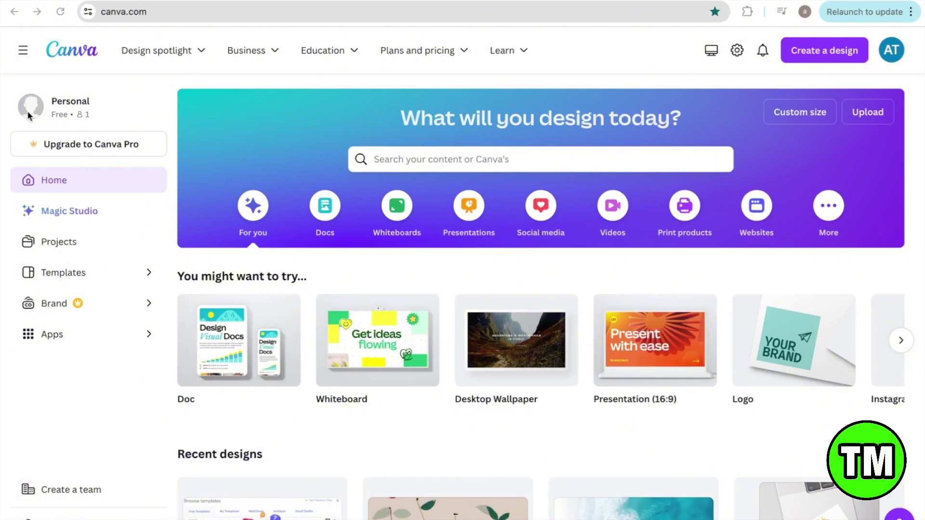
# Create a new Facebook Feed Ad design (1080 × 1080 px) by searching the design types for "Facebook ad".
pyautogui.click(828, 53)
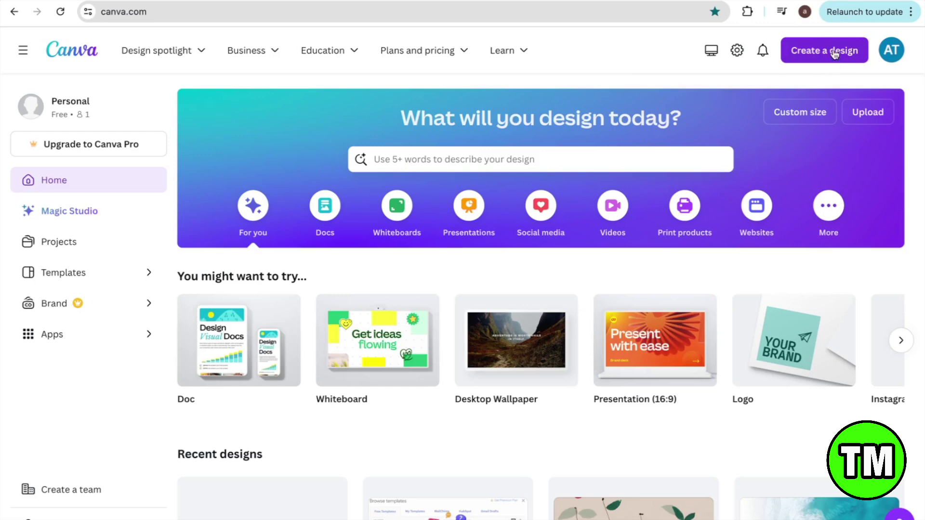
pyautogui.click(832, 59)
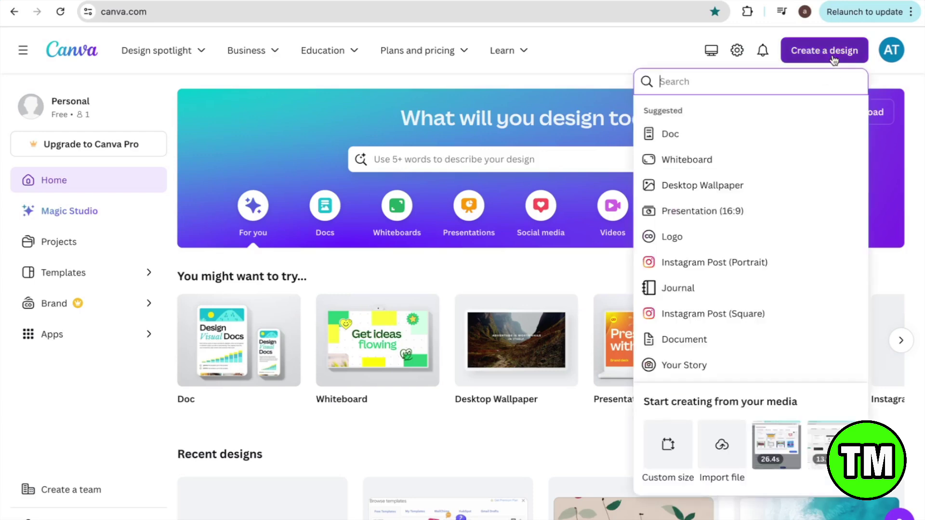
pyautogui.press('capslock')
pyautogui.write('Facebook ad')
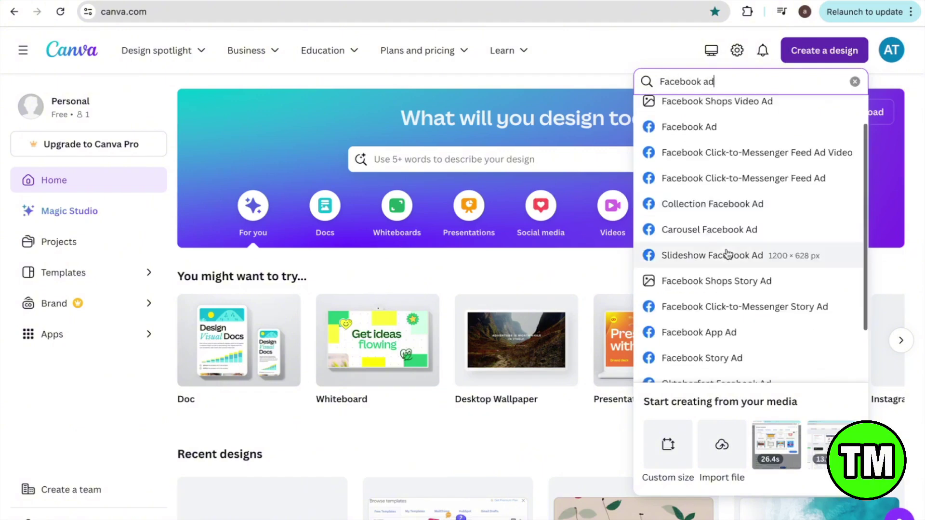
pyautogui.scroll(-2, 727, 254)
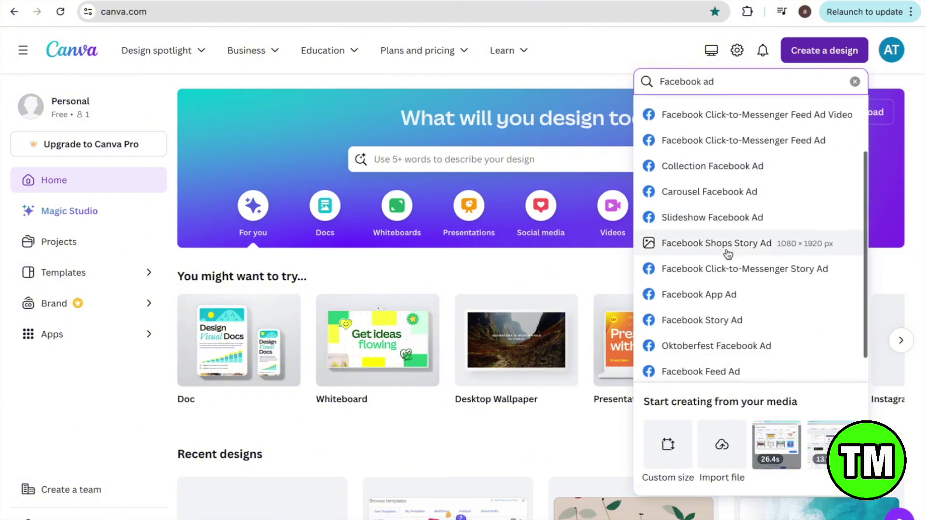
pyautogui.scroll(-1, 727, 254)
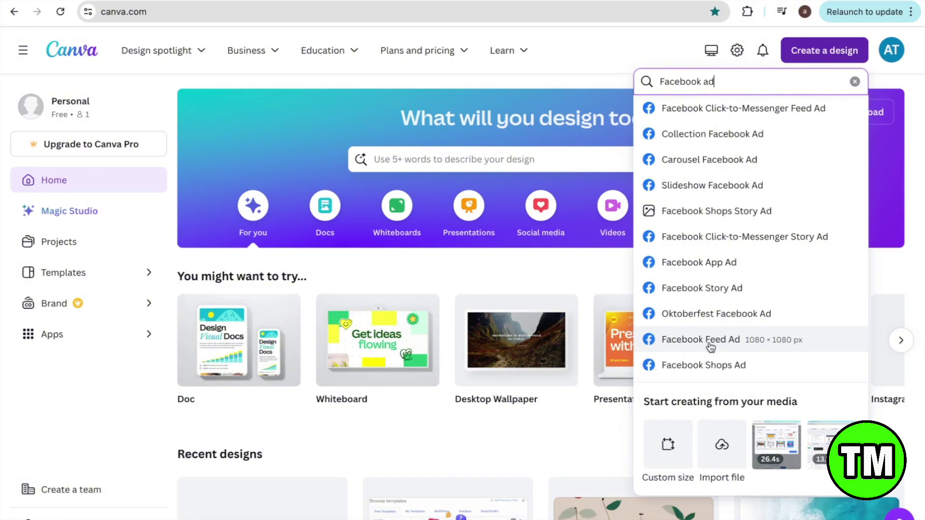
pyautogui.click(717, 342)
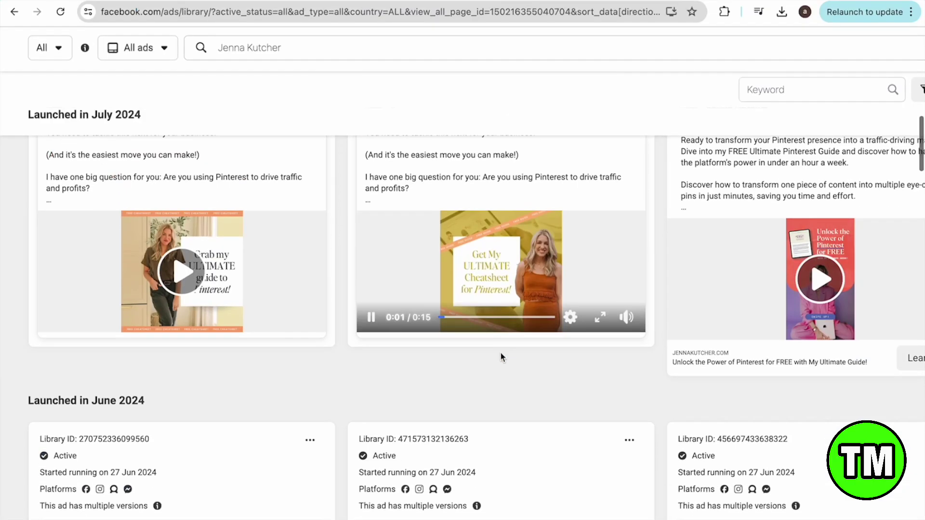
# Switch to the Meta Ad Library and examine Jenna Kutcher's July and June 2024 ads, playing two of the video ads.
pyautogui.scroll(-7, 501, 354)
pyautogui.scroll(-2, 501, 353)
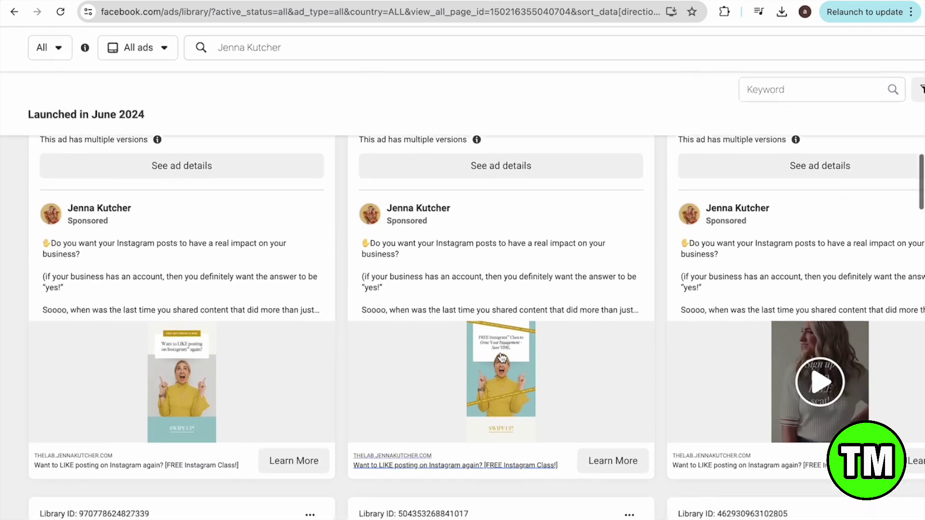
pyautogui.scroll(-9, 827, 329)
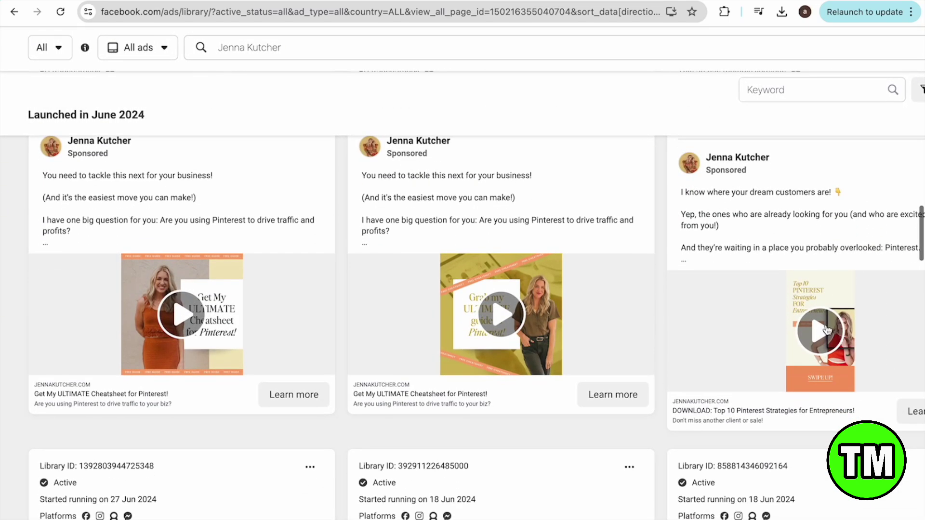
pyautogui.click(826, 330)
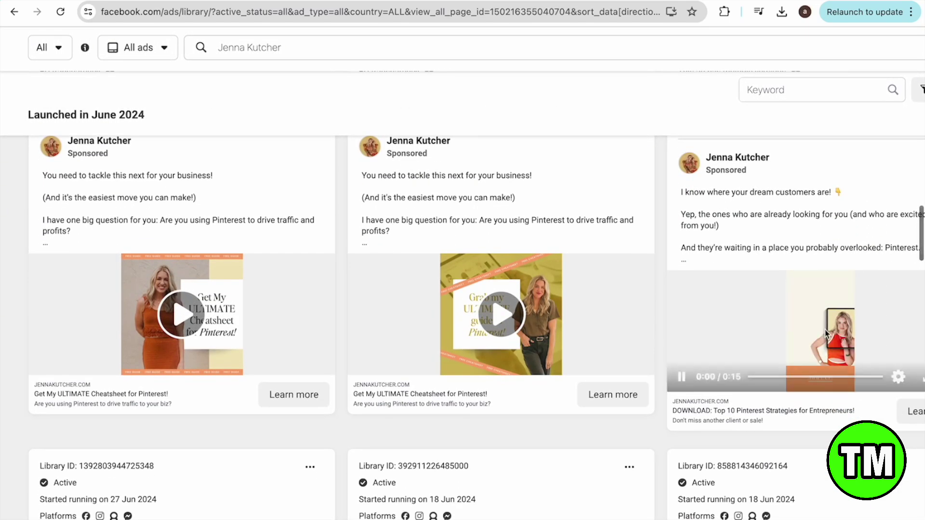
pyautogui.scroll(-3, 826, 329)
pyautogui.scroll(-4, 826, 333)
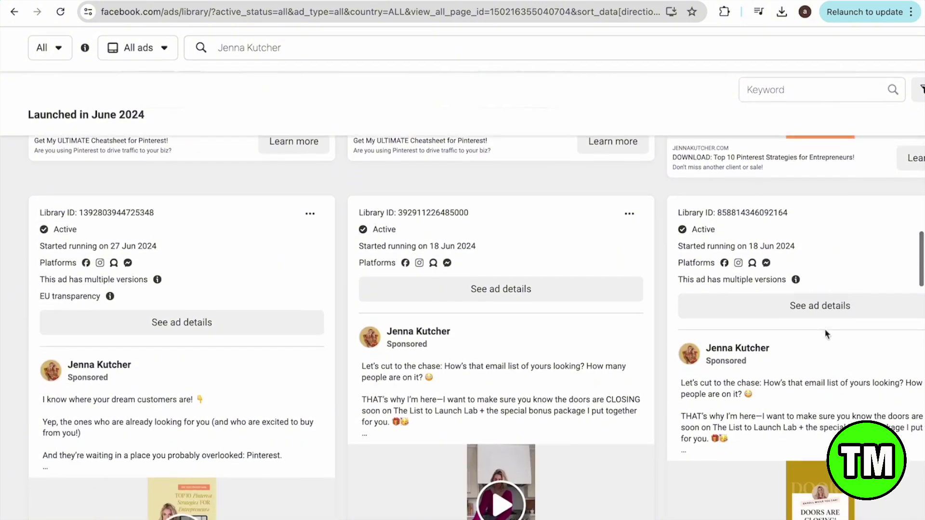
pyautogui.click(506, 399)
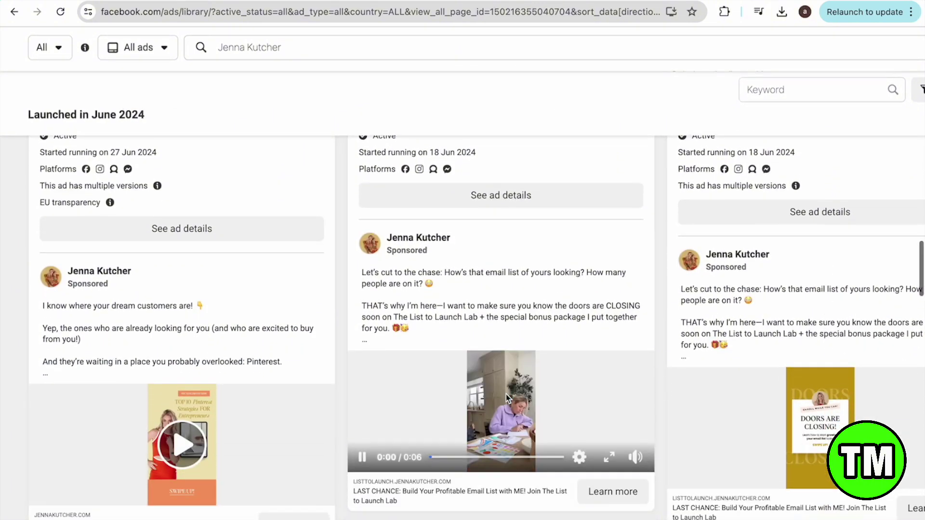
pyautogui.scroll(-1, 506, 395)
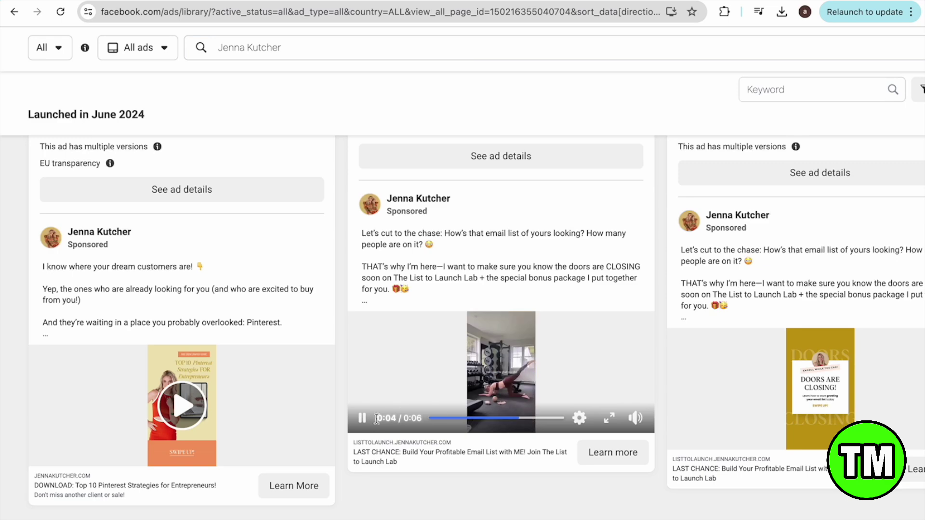
pyautogui.scroll(-1, 361, 417)
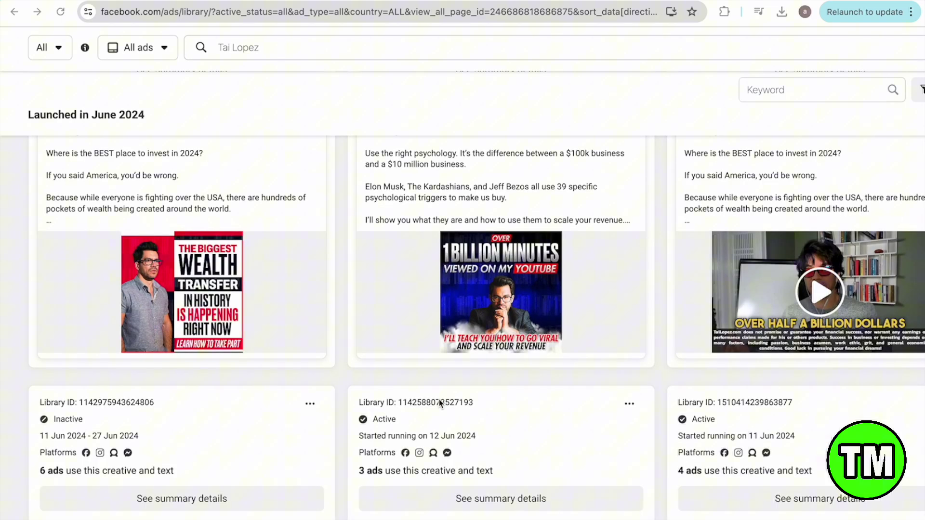
# Examine Tai Lopez's ads launched in June and May 2024 in the Ad Library for design ideas.
pyautogui.scroll(-4, 439, 403)
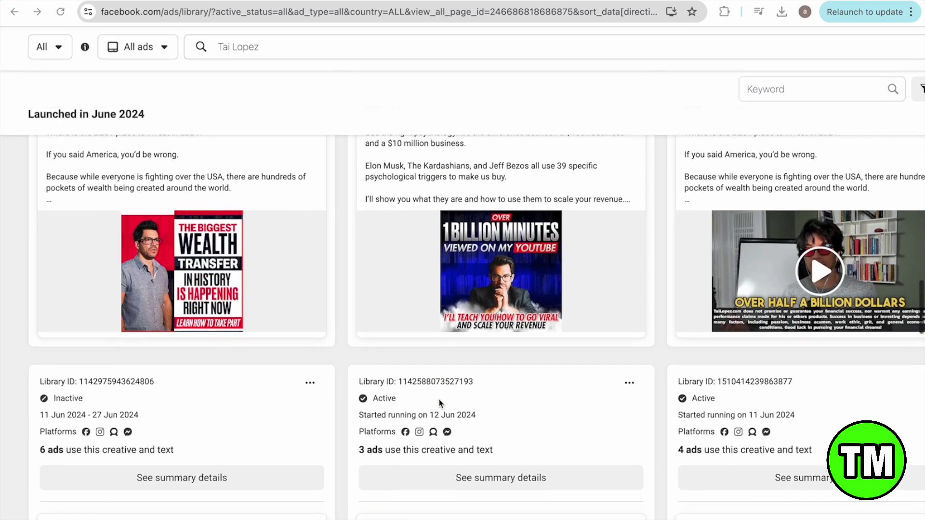
pyautogui.scroll(-5, 439, 403)
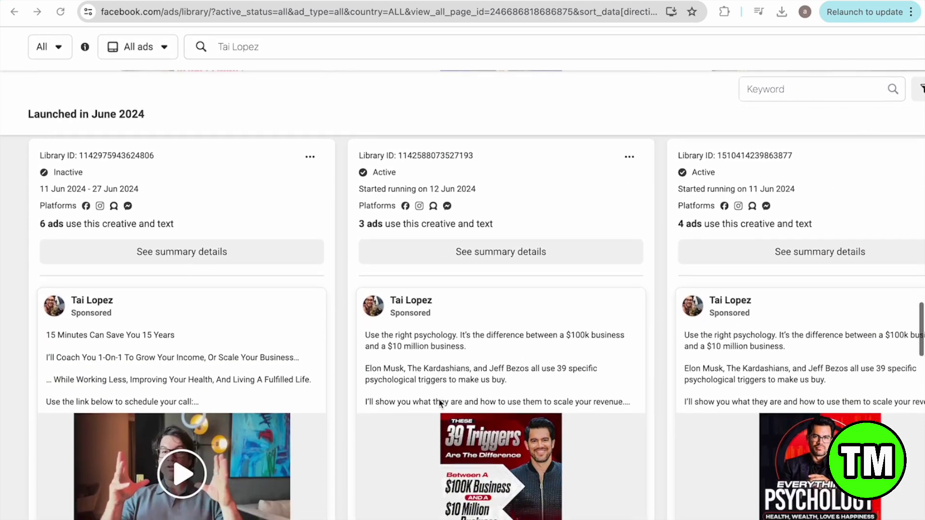
pyautogui.scroll(-8, 439, 403)
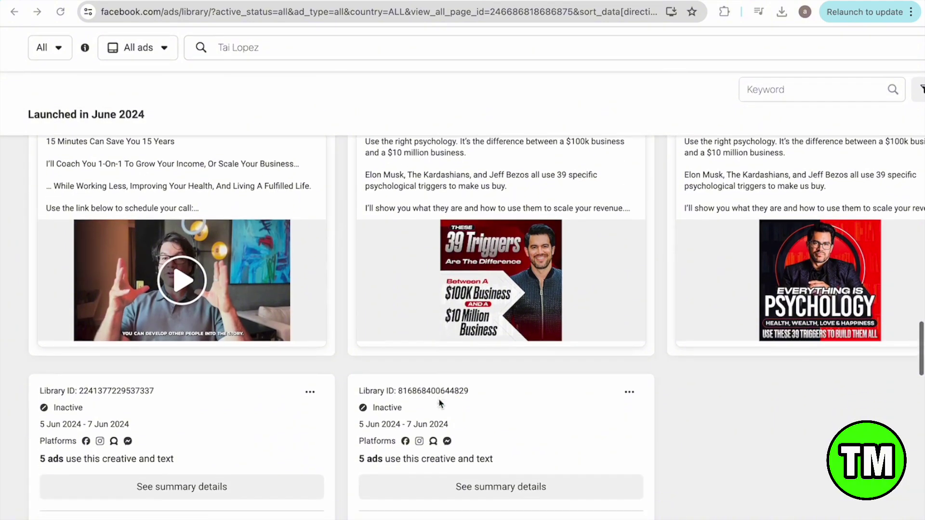
pyautogui.scroll(-9, 440, 403)
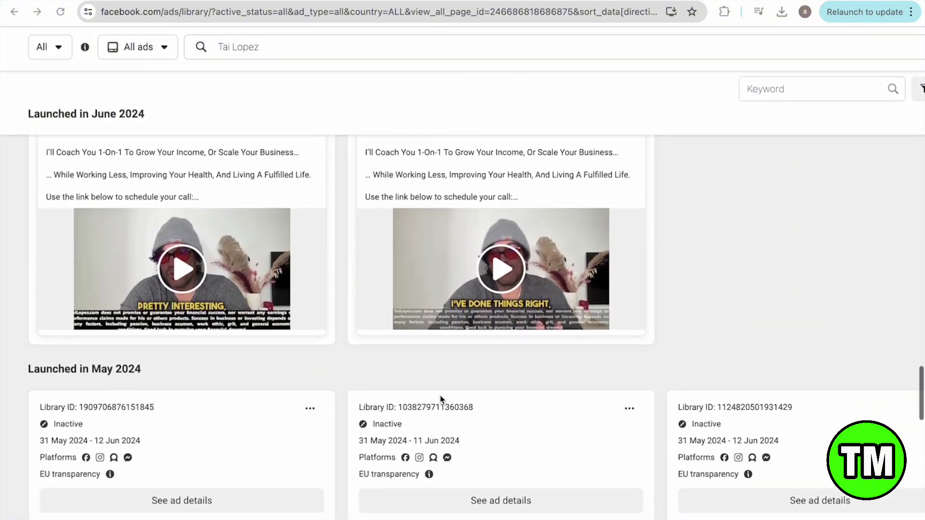
pyautogui.scroll(-8, 439, 399)
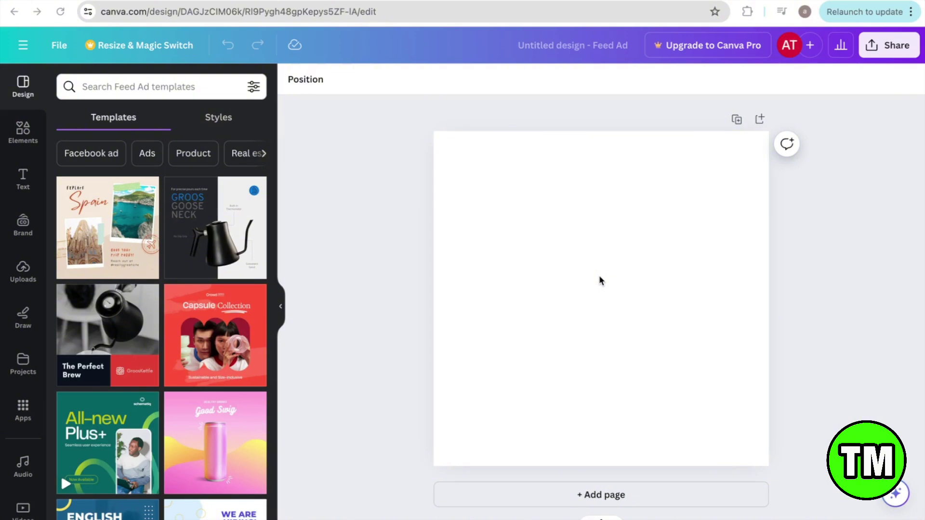
# Switch to the blank Feed Ad design in Canva and look through its suggested templates.
pyautogui.scroll(-7, 72, 288)
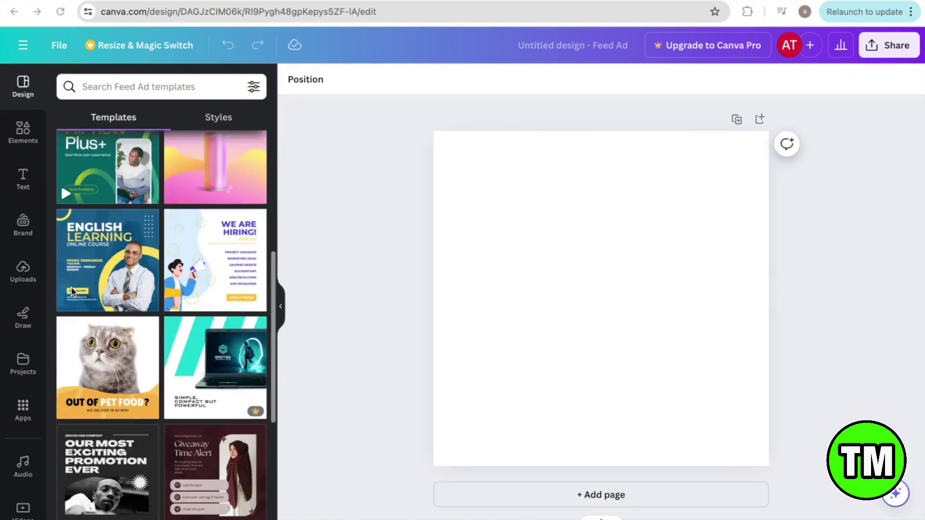
pyautogui.scroll(8, 90, 295)
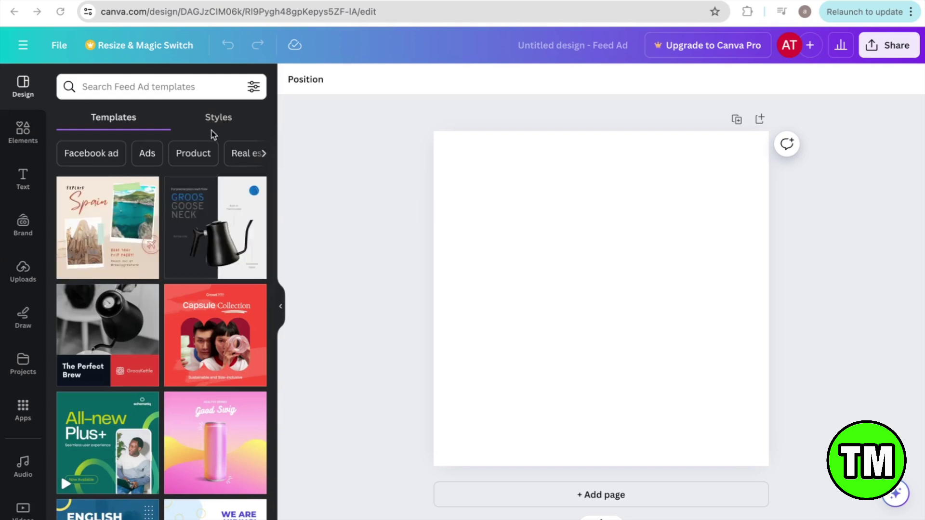
# Switch to the Meta Ad Library and set the ad search to country All and category All ads.
pyautogui.click(371, 1)
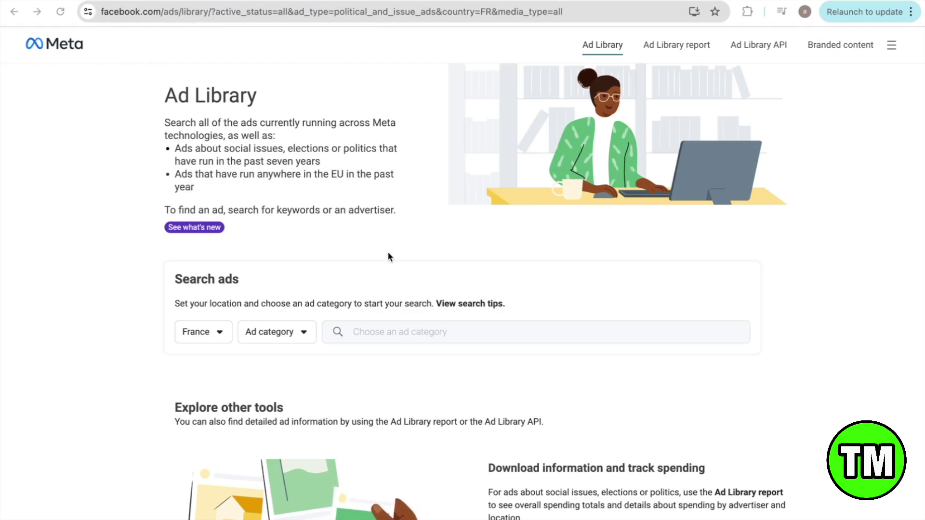
pyautogui.scroll(-2, 377, 279)
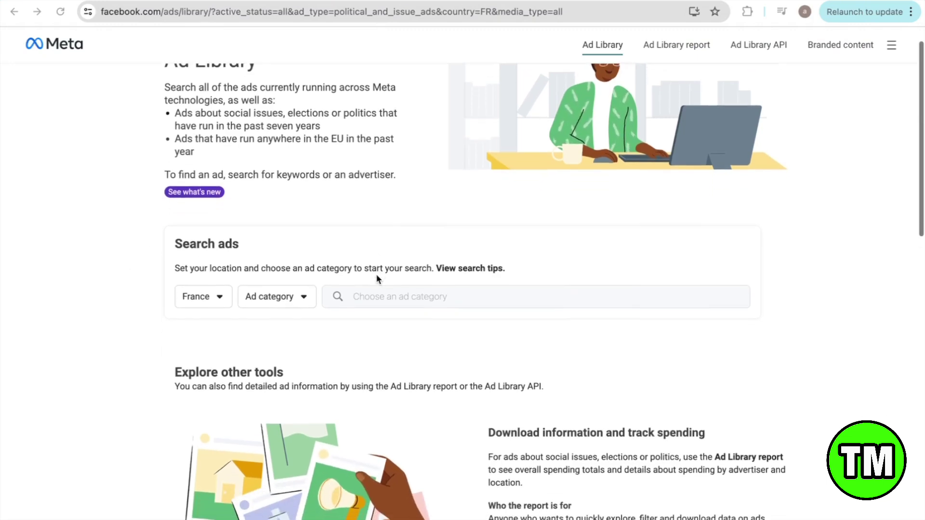
pyautogui.scroll(-1, 377, 278)
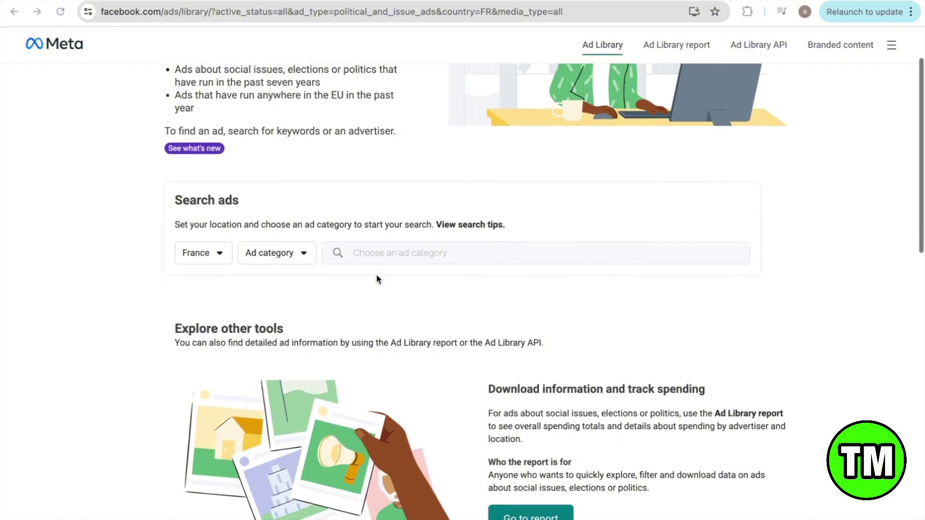
pyautogui.scroll(-1, 377, 278)
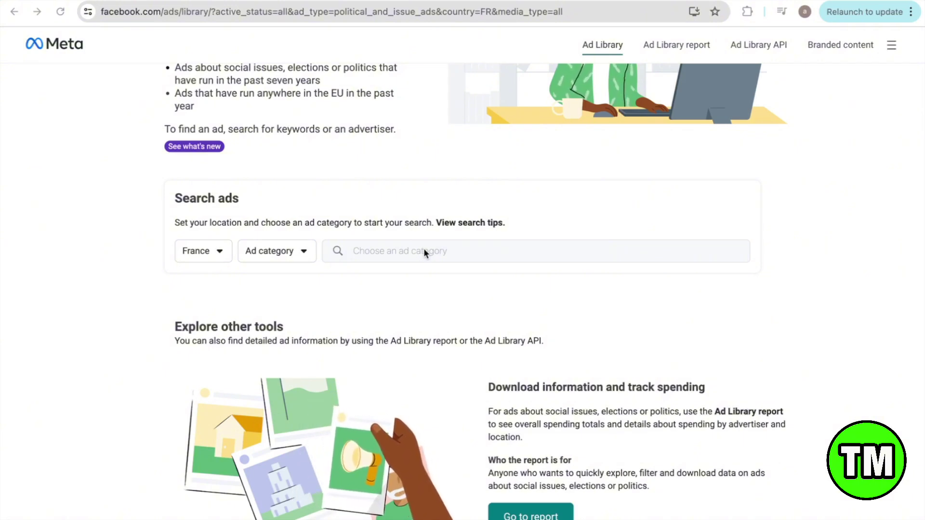
pyautogui.scroll(1, 422, 248)
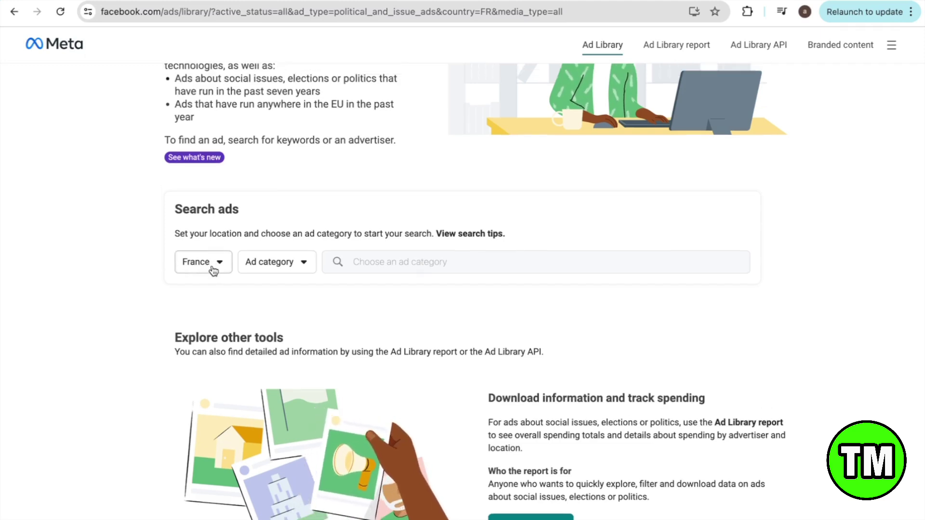
pyautogui.click(221, 265)
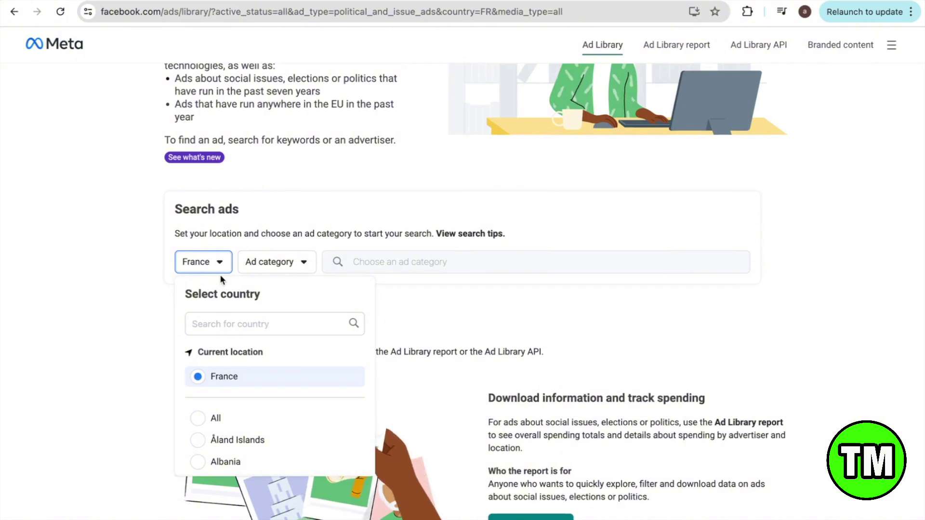
pyautogui.click(239, 426)
pyautogui.click(264, 262)
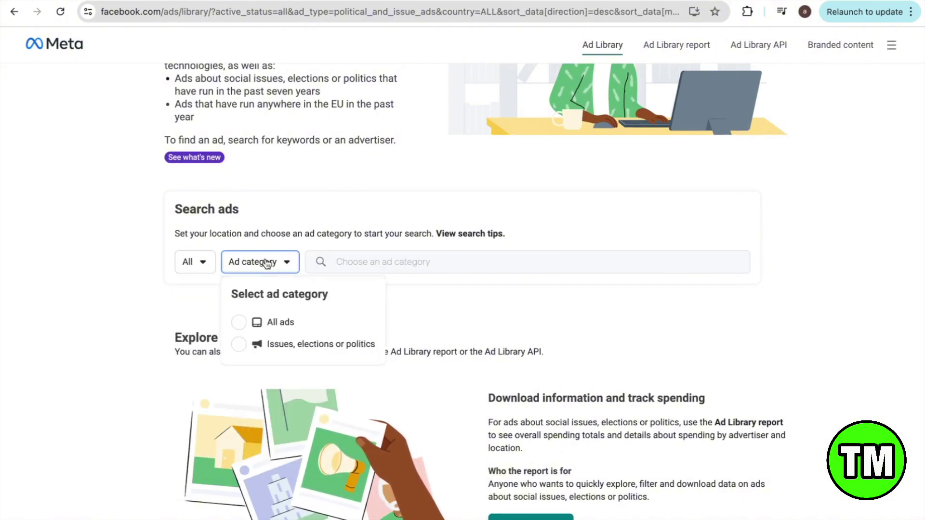
pyautogui.click(239, 323)
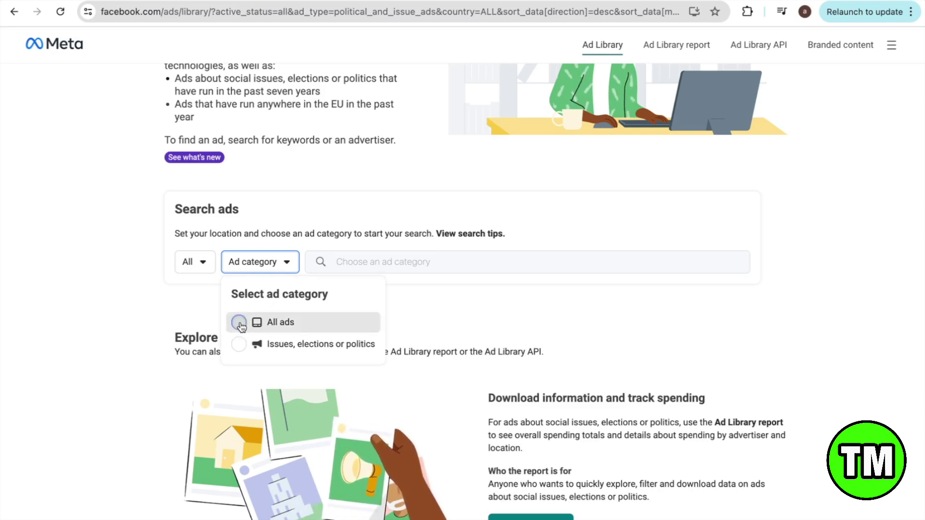
# Search the advertisers for "Amy P" and open Amy Porterfield's ads.
pyautogui.click(370, 262)
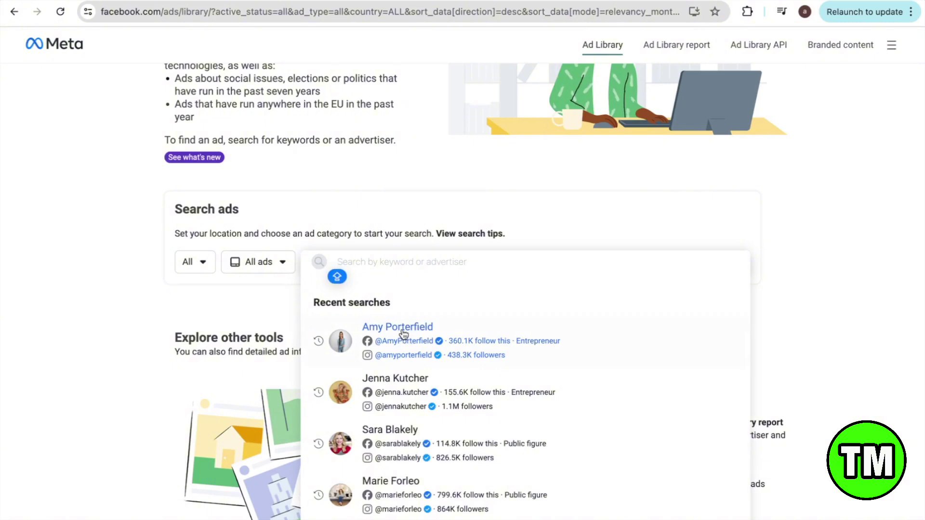
pyautogui.write('Amy')
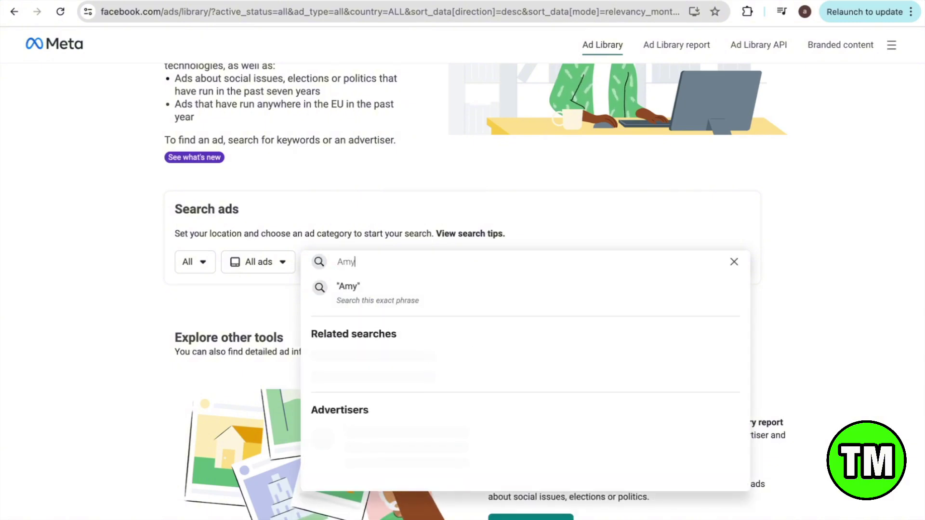
pyautogui.write(' P')
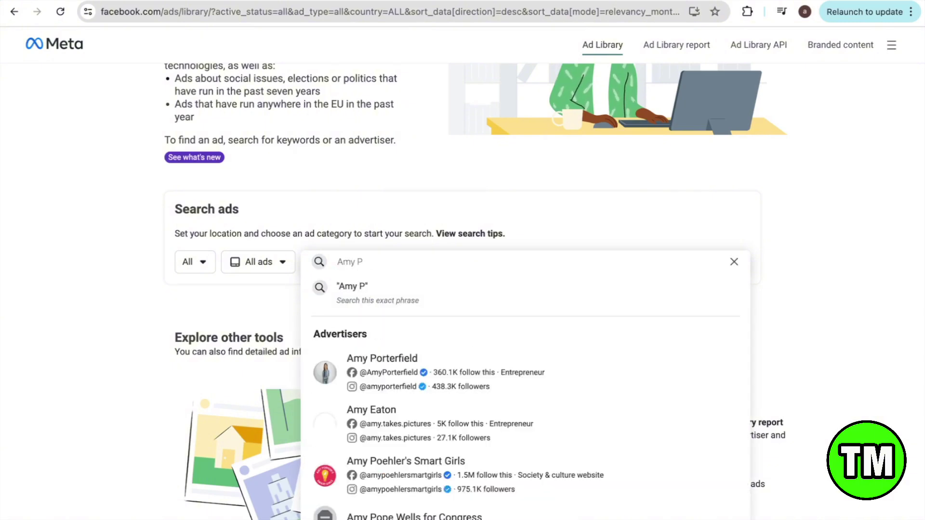
pyautogui.click(391, 364)
# Examine the texts and creatives of Amy Porterfield's ads launched in June 2024.
pyautogui.scroll(-5, 394, 412)
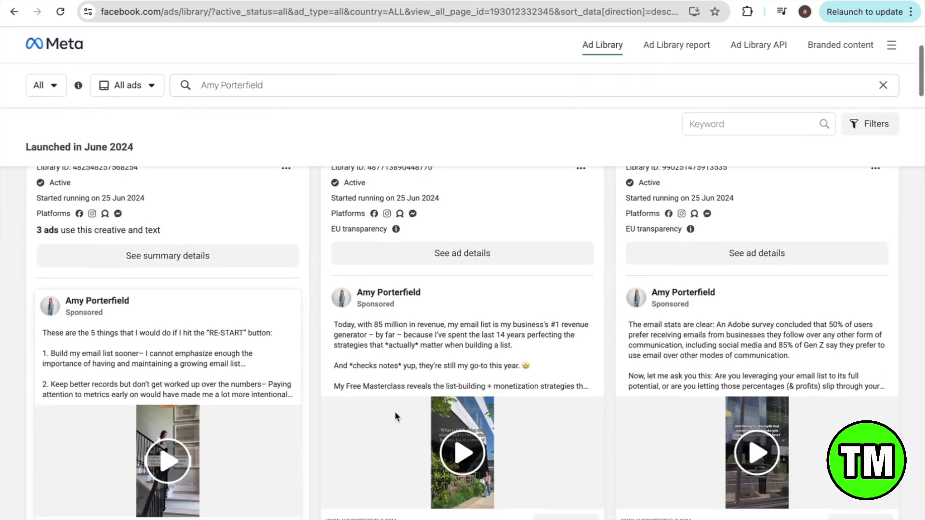
pyautogui.scroll(10, 395, 412)
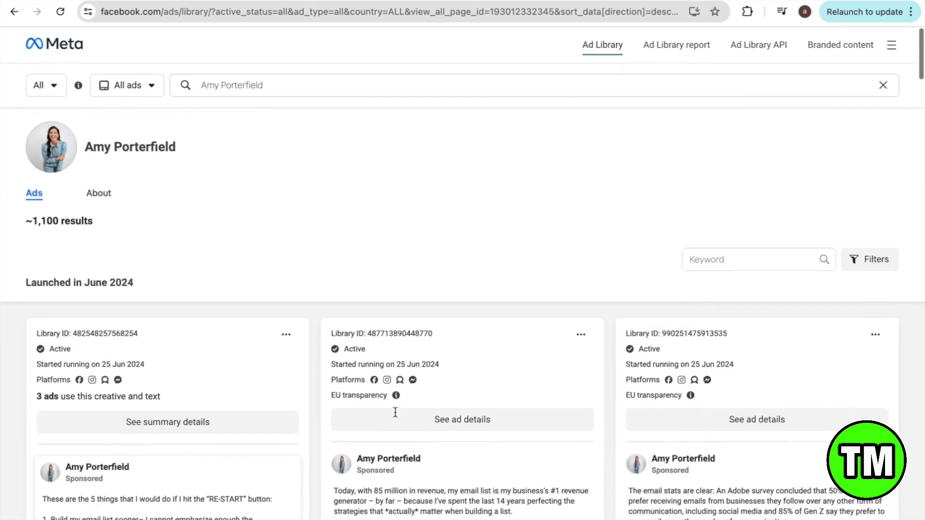
pyautogui.scroll(-10, 216, 359)
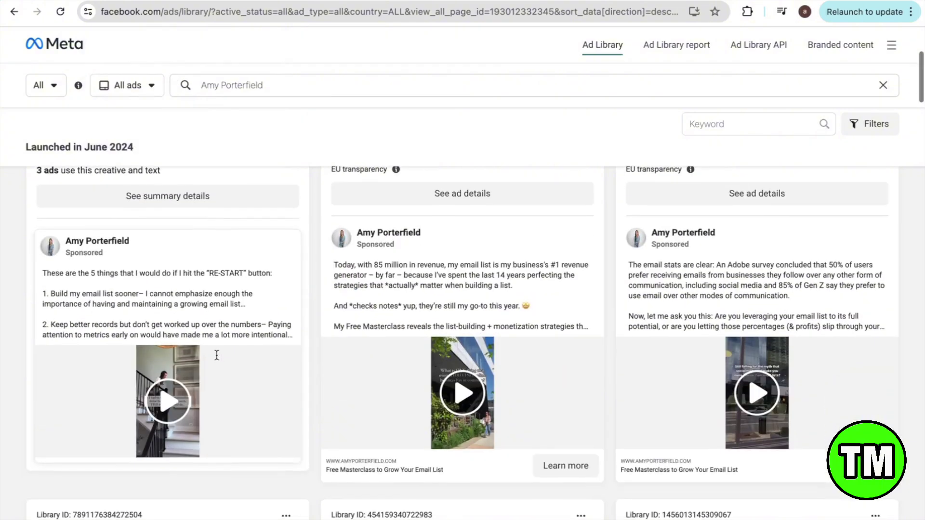
pyautogui.scroll(-10, 217, 359)
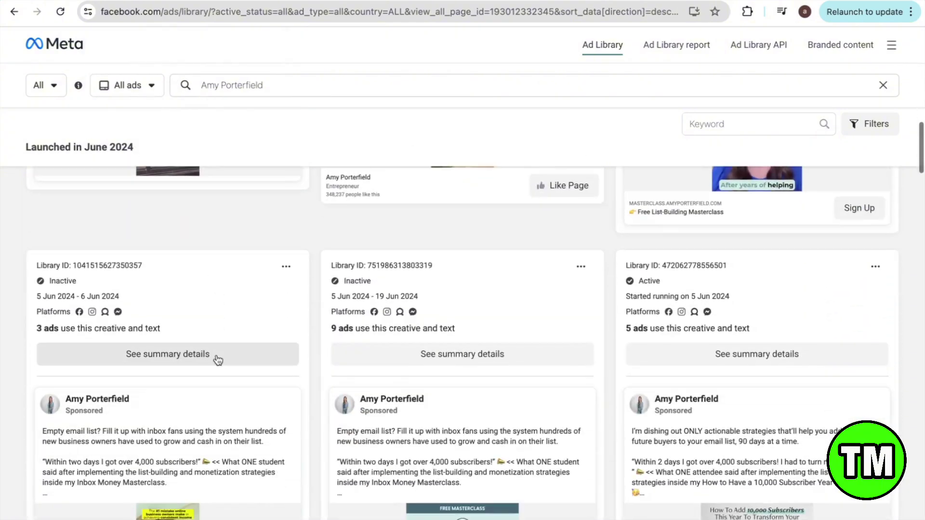
# Compare the status, running dates, wording and creatives of Amy Porterfield's late-June ads with her early-June masterclass ads.
pyautogui.scroll(-10, 506, 342)
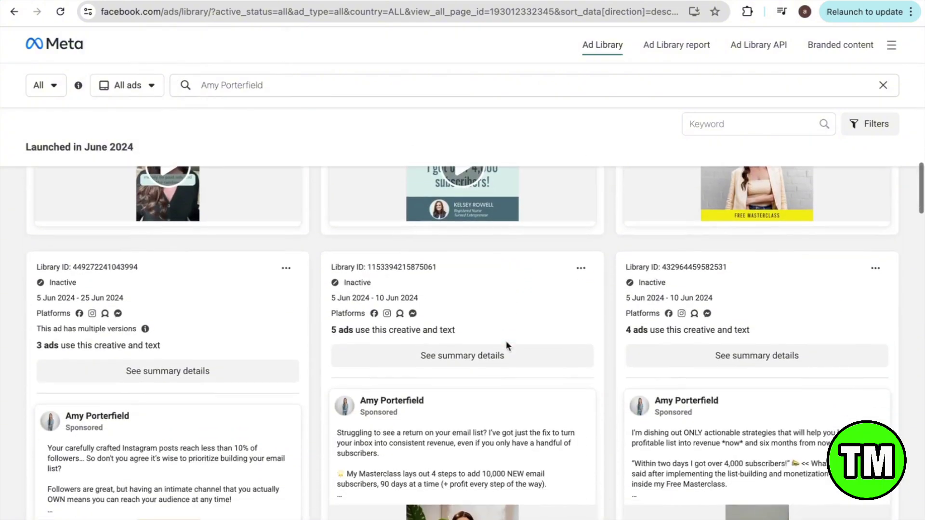
pyautogui.scroll(20, 507, 346)
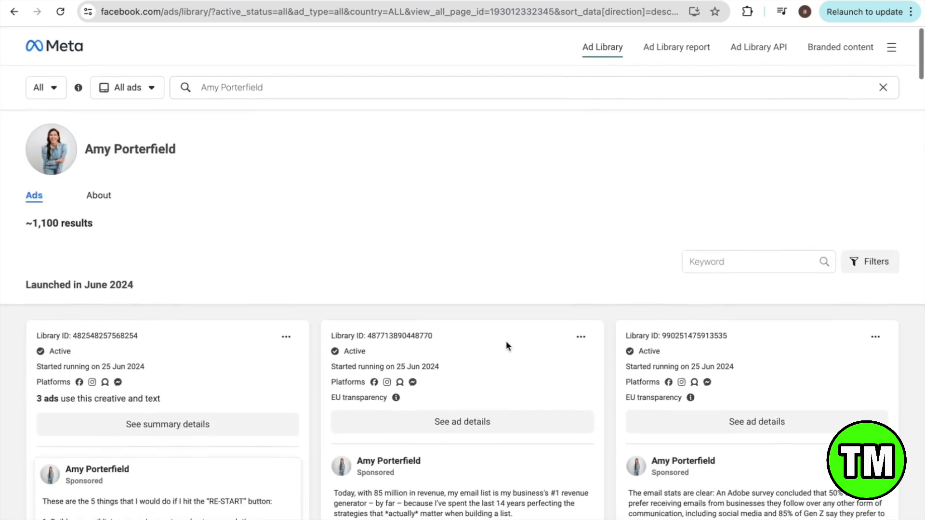
pyautogui.scroll(-2, 506, 343)
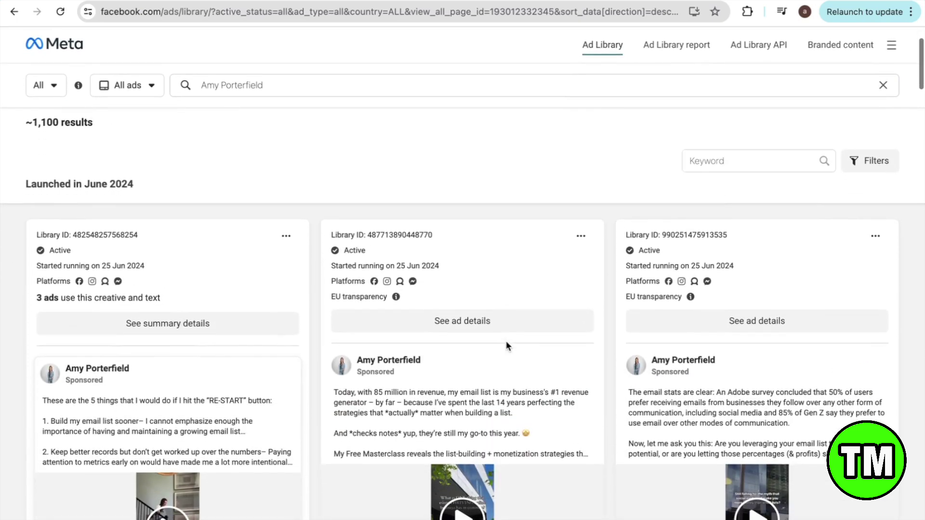
pyautogui.scroll(-1, 505, 340)
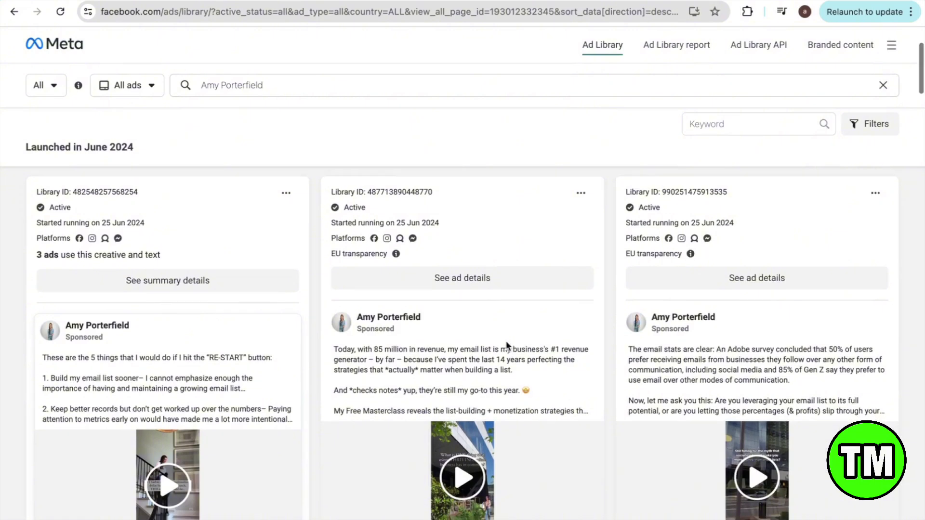
pyautogui.scroll(-1, 506, 340)
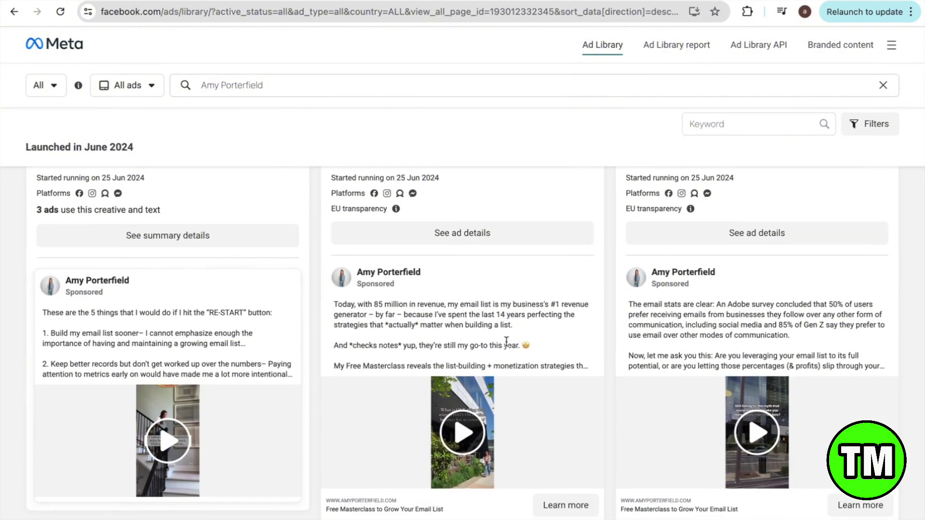
pyautogui.scroll(-4, 505, 340)
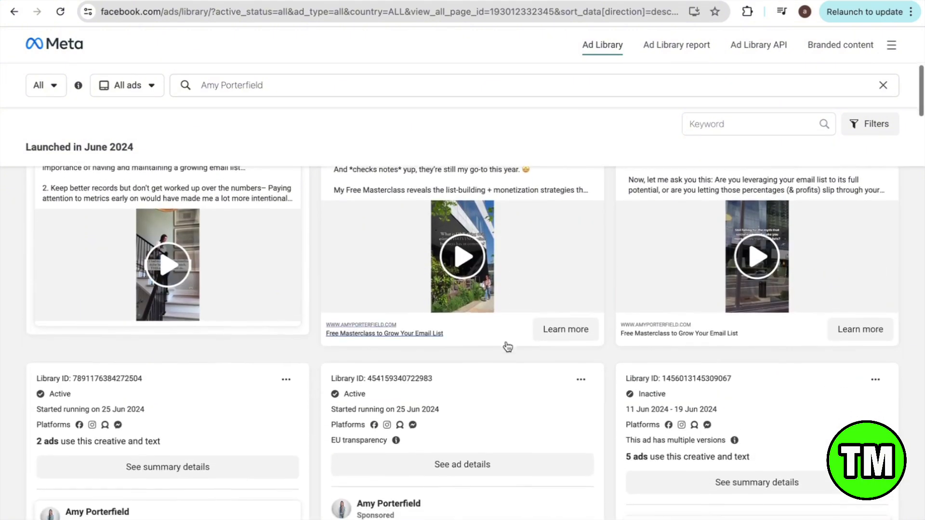
pyautogui.scroll(-2, 507, 346)
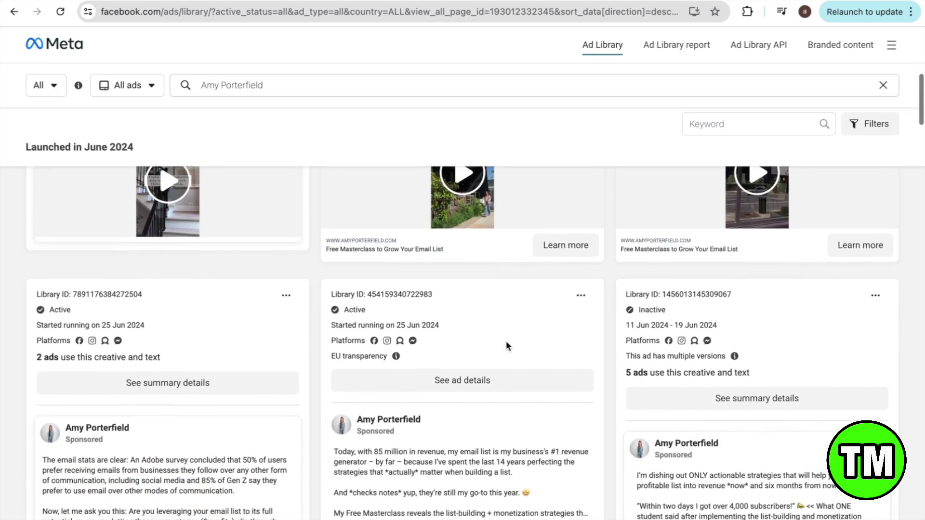
pyautogui.scroll(-1, 506, 343)
pyautogui.scroll(-1, 506, 343)
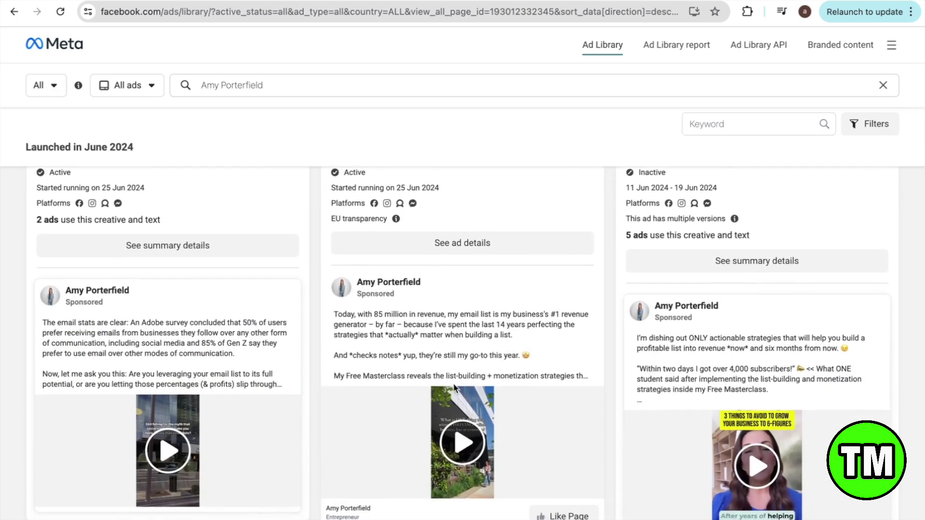
pyautogui.scroll(3, 454, 385)
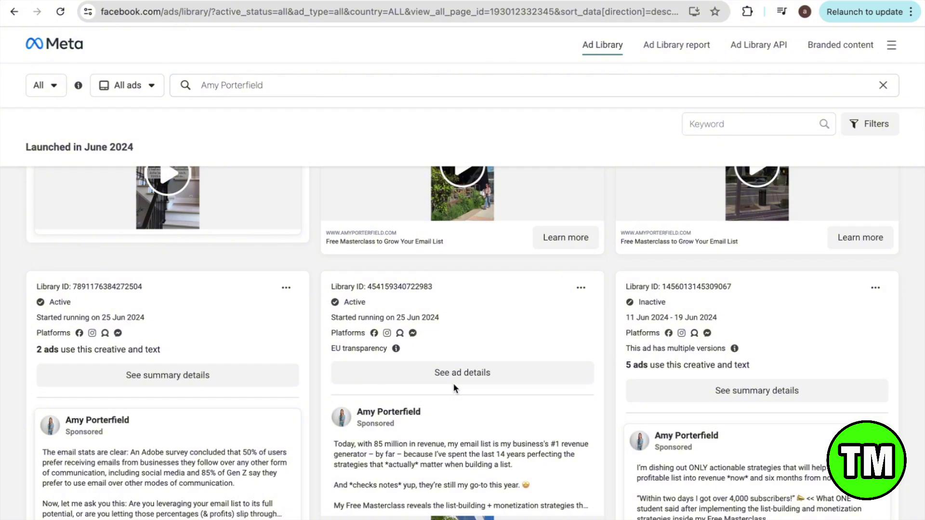
pyautogui.scroll(-4, 453, 383)
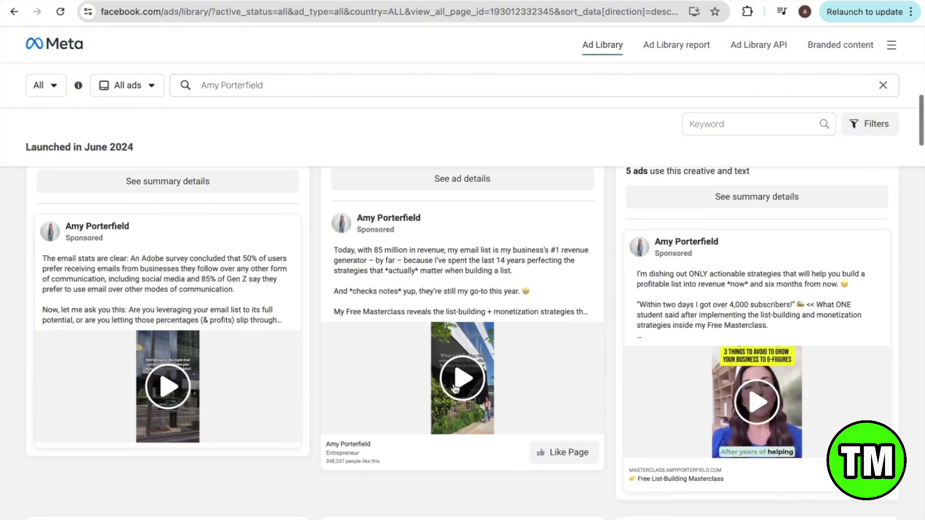
pyautogui.scroll(3, 416, 382)
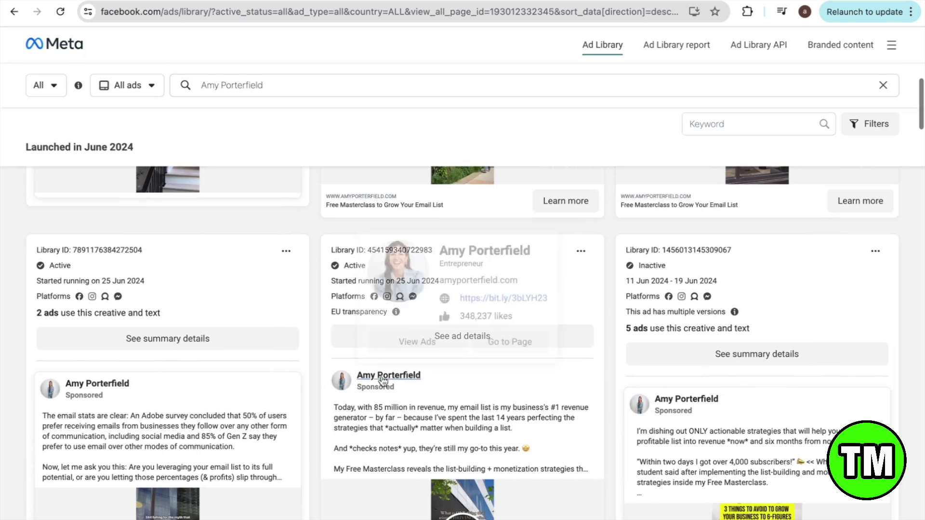
pyautogui.scroll(-8, 416, 382)
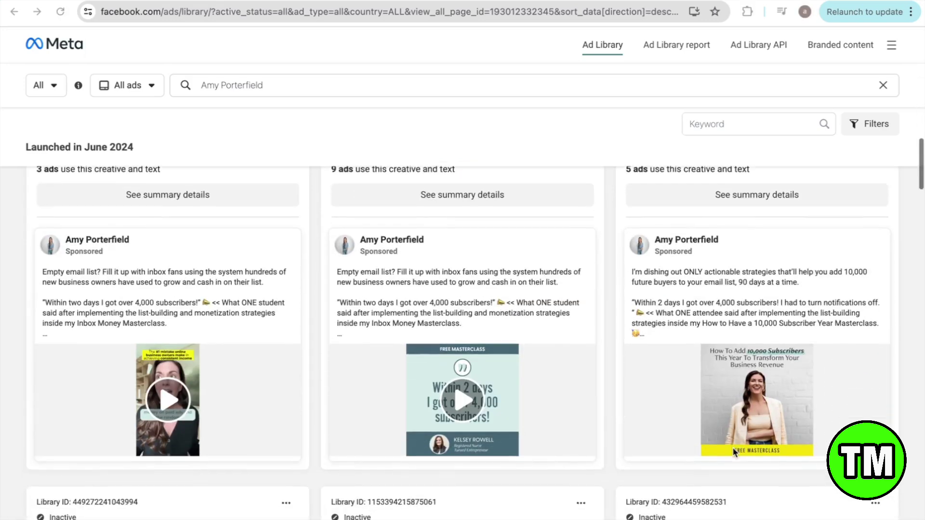
pyautogui.scroll(3, 732, 447)
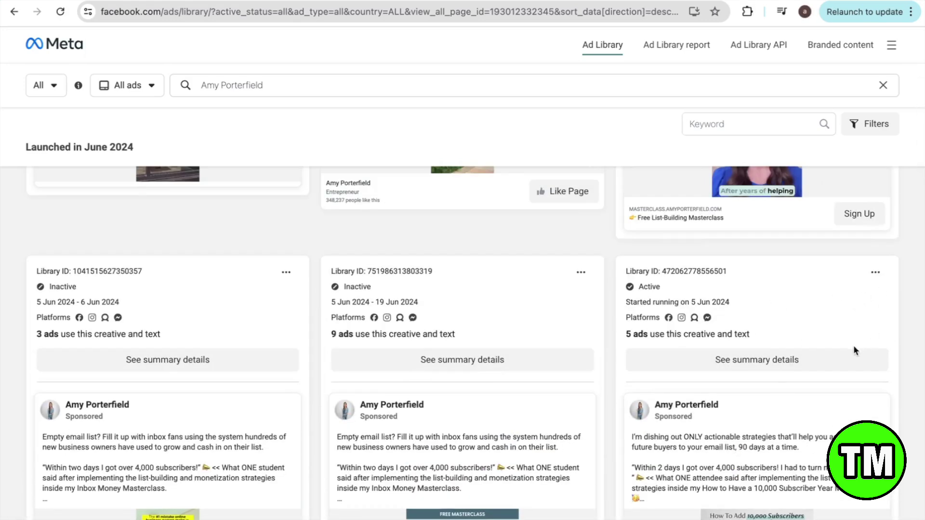
# Open the summary of the active free masterclass ad about adding 10,000 subscribers and examine its versions and image layout.
pyautogui.click(803, 365)
pyautogui.scroll(-2, 717, 399)
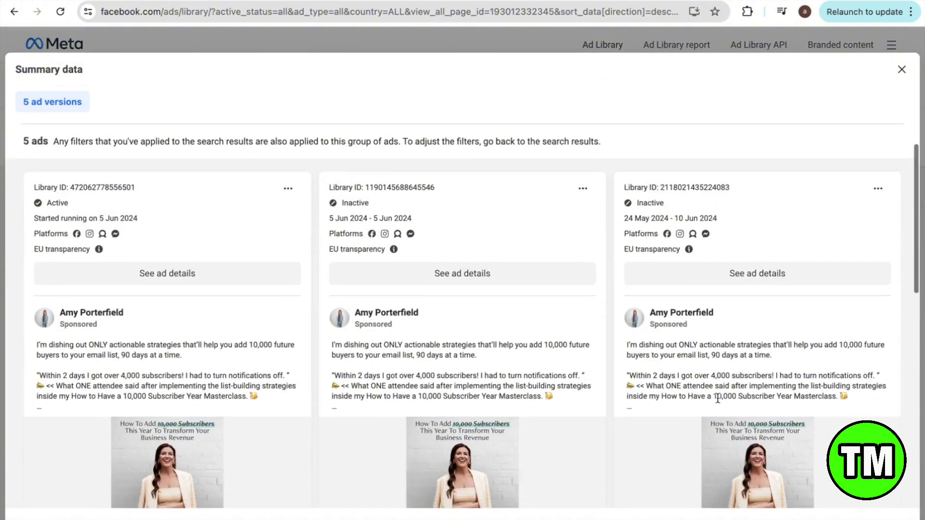
pyautogui.scroll(-3, 717, 400)
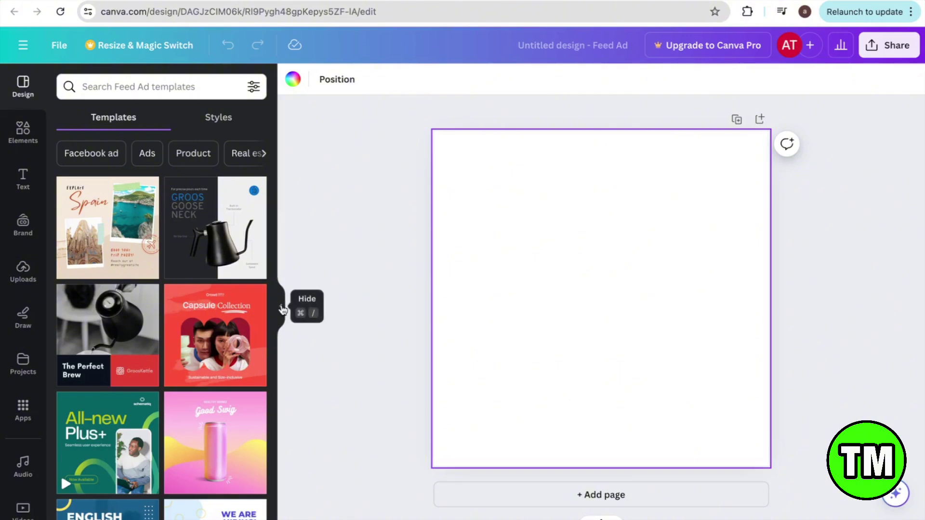
pyautogui.click(280, 314)
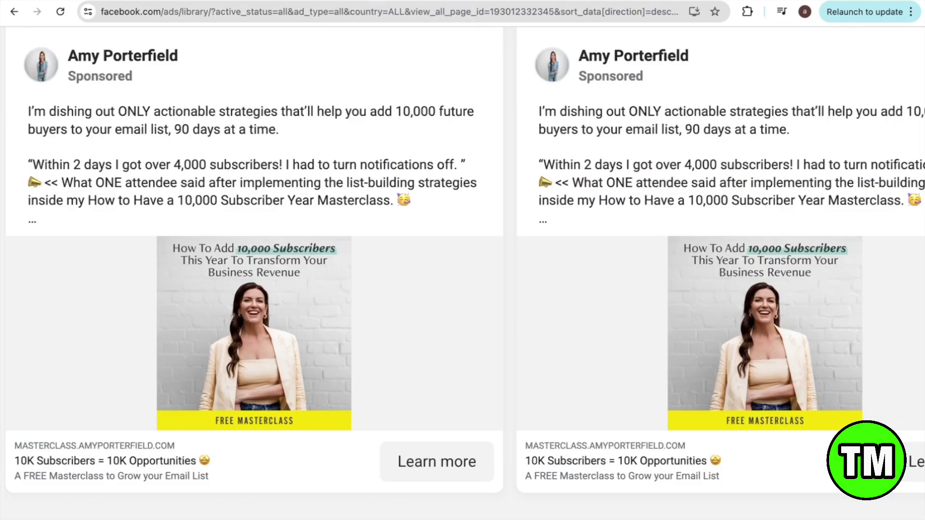
pyautogui.scroll(3, 298, 321)
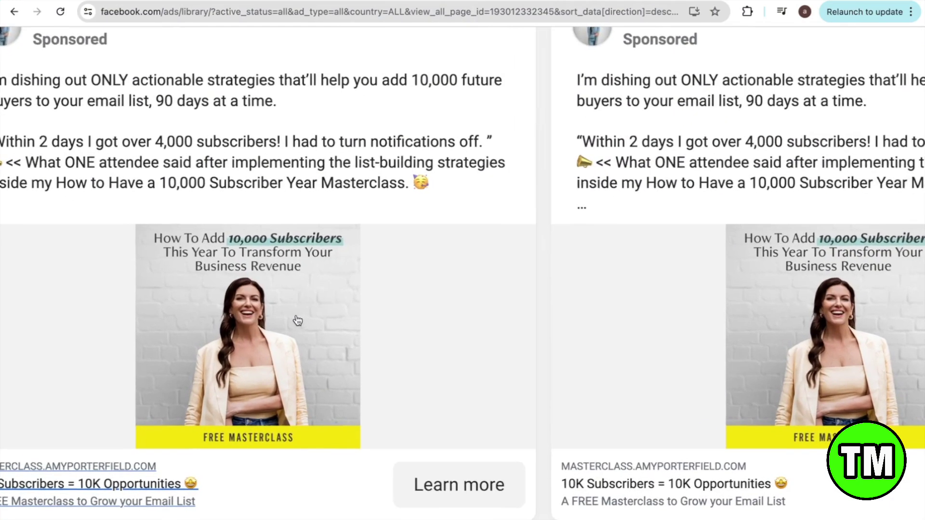
pyautogui.scroll(-2, 295, 320)
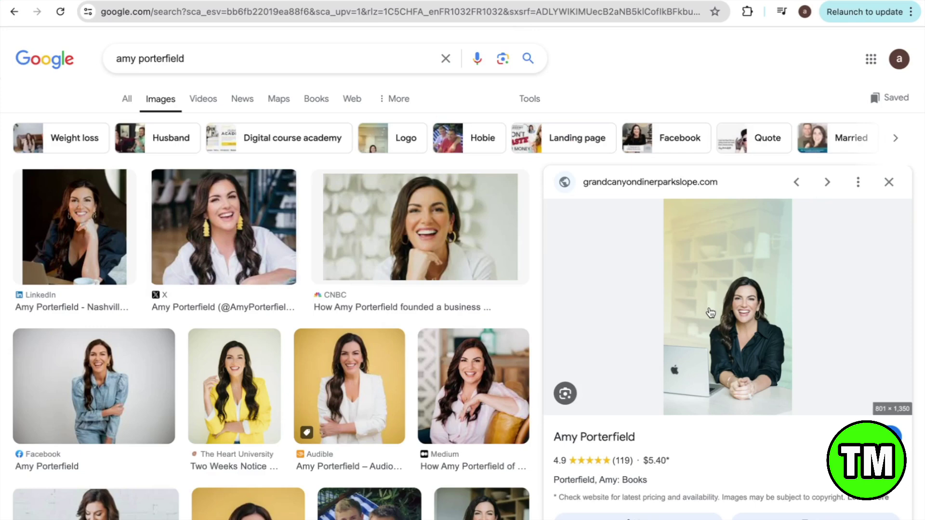
# In the Google Images results, save the List Building Masterclass photo of Amy Porterfield in a cream blazer to the Desktop.
pyautogui.rightClick(710, 311)
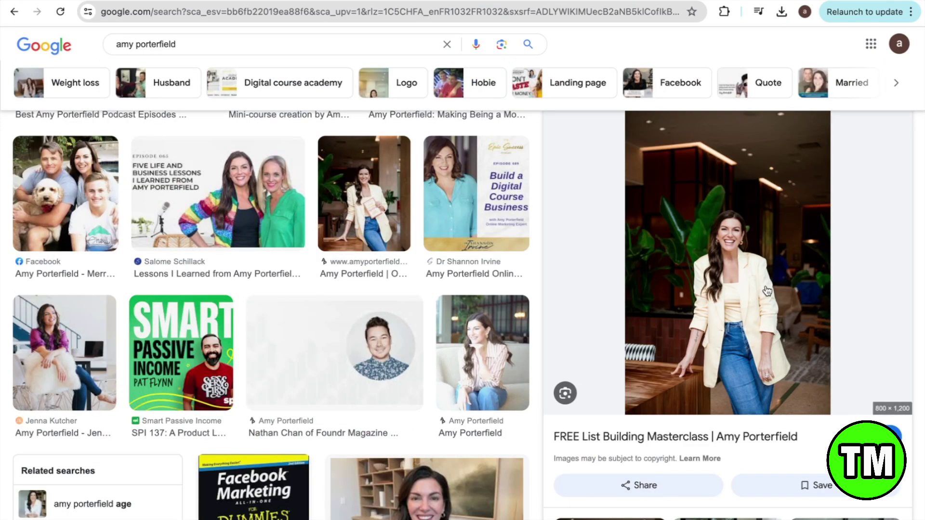
pyautogui.rightClick(767, 291)
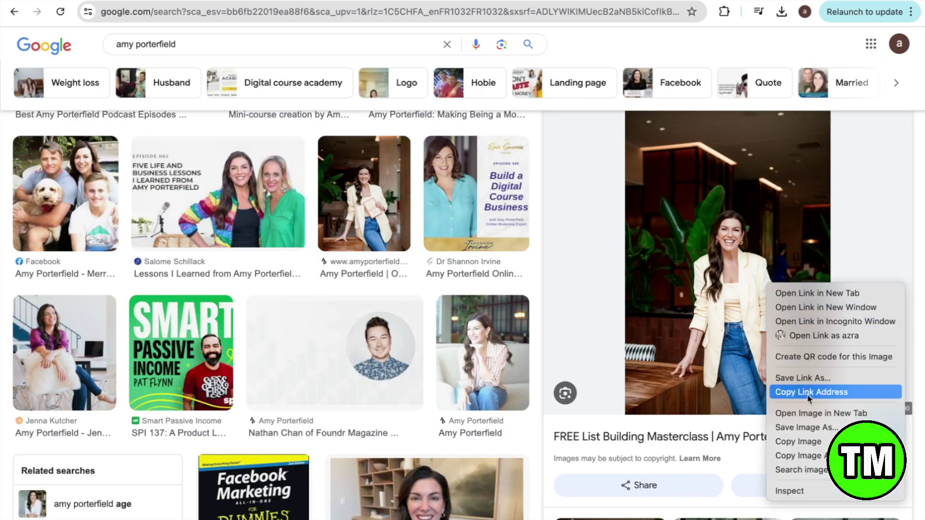
pyautogui.click(795, 427)
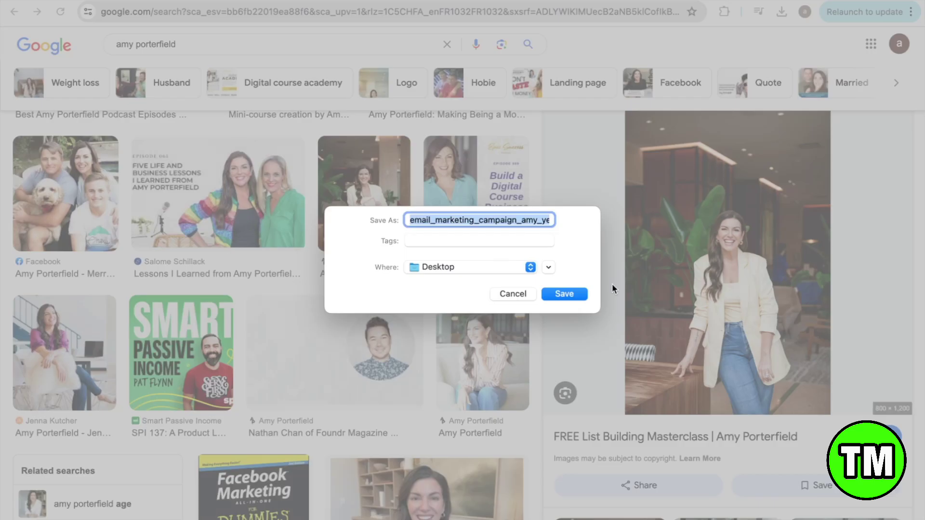
pyautogui.click(572, 296)
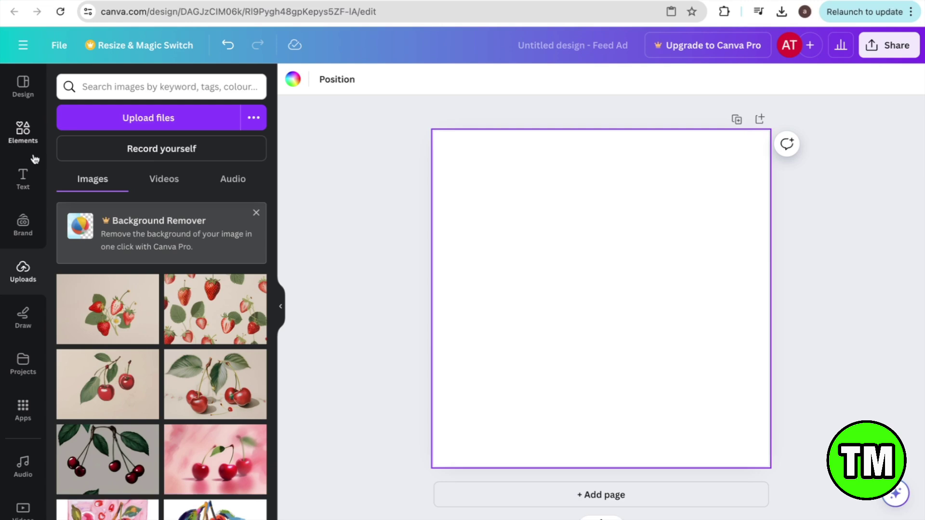
# Switch to the Canva Feed Ad design and upload email_marketing_campaign_amy_yellow_jacket.jpg from the Desktop.
pyautogui.click(24, 222)
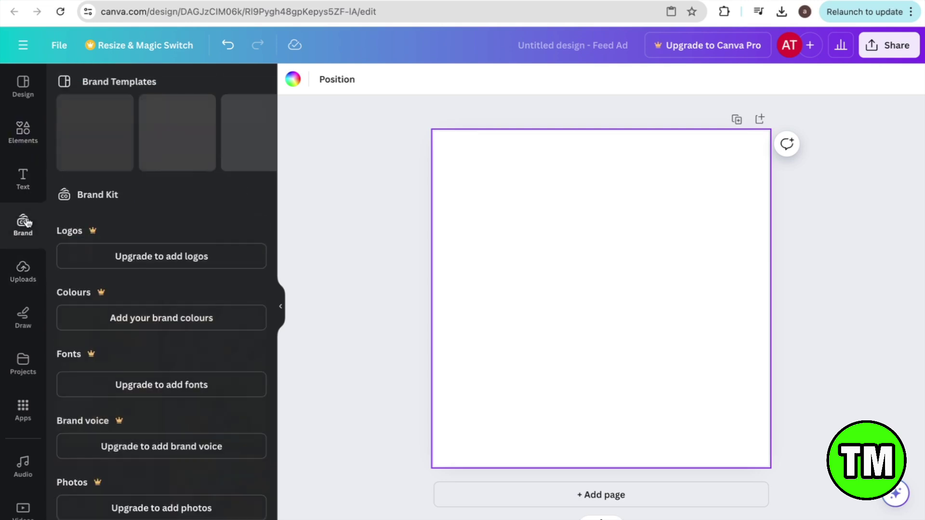
pyautogui.click(23, 275)
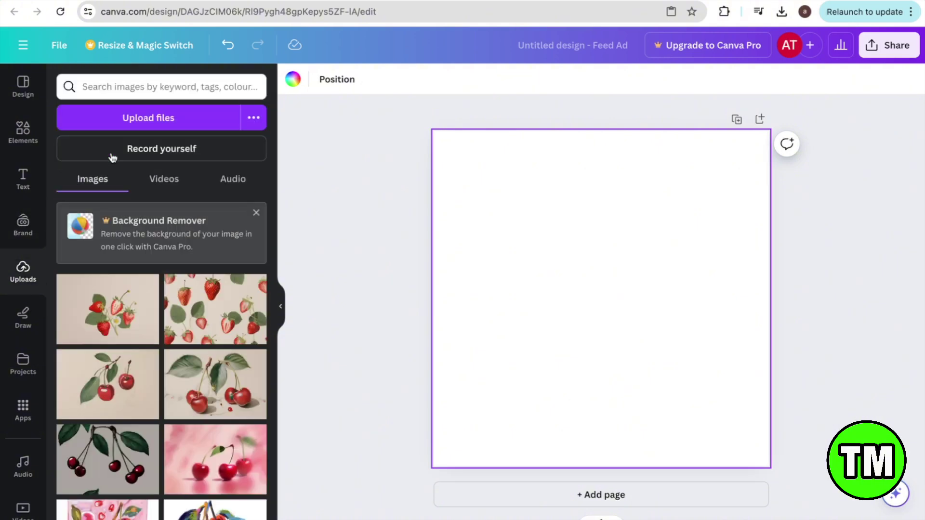
pyautogui.click(175, 118)
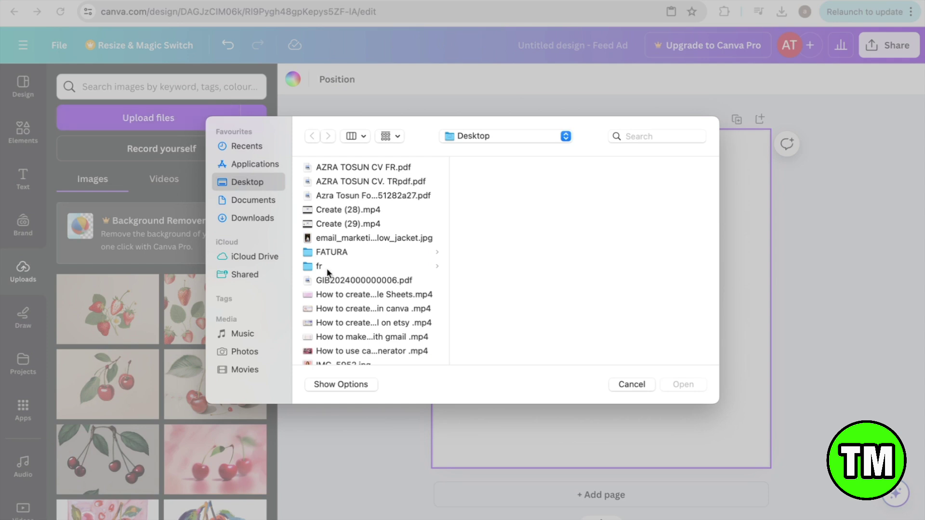
pyautogui.click(361, 236)
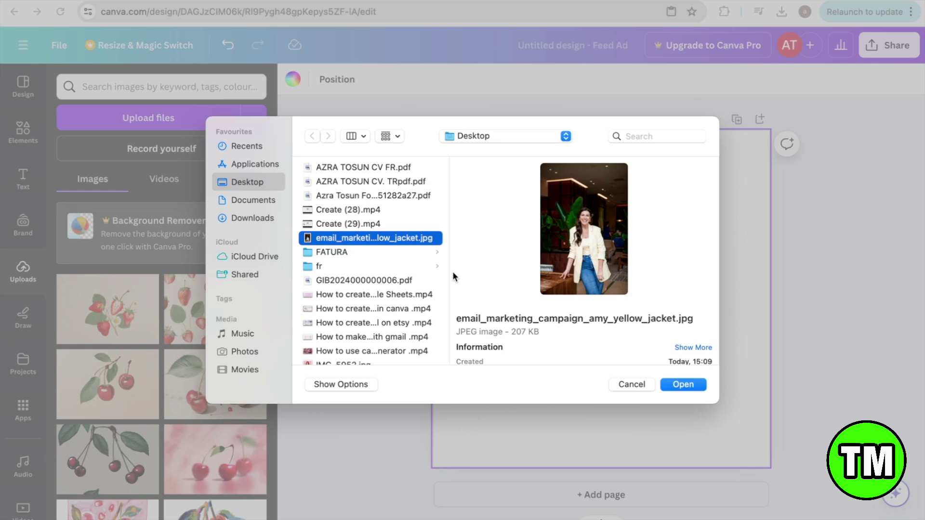
pyautogui.click(698, 386)
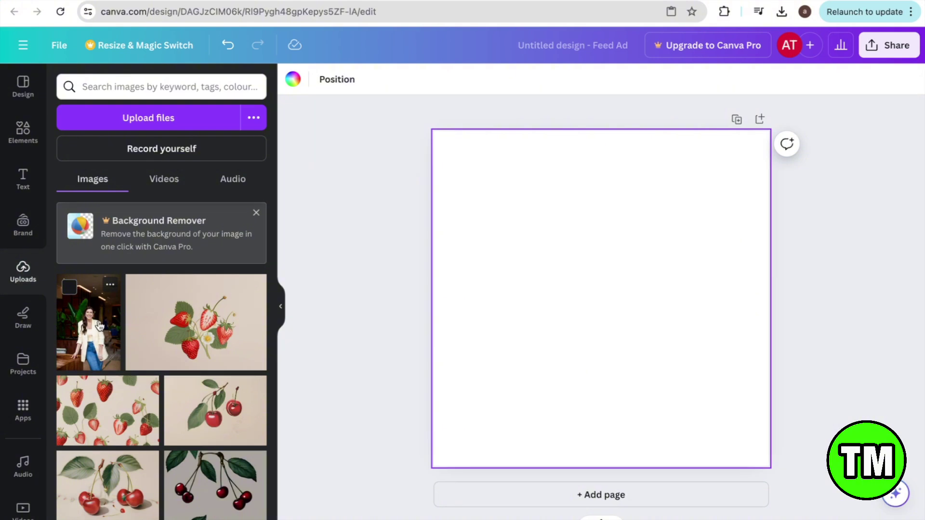
# Place the uploaded photo on the blank page and set it as the page background.
pyautogui.click(99, 326)
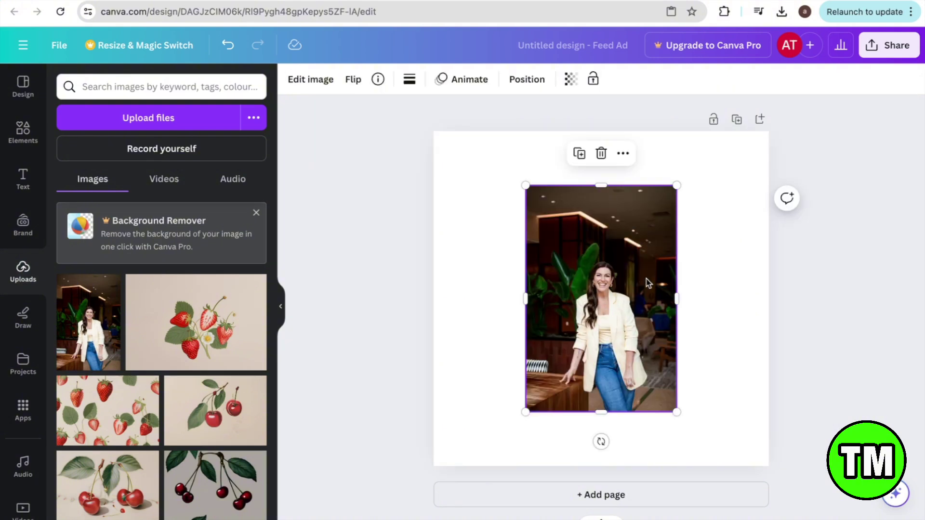
pyautogui.rightClick(601, 351)
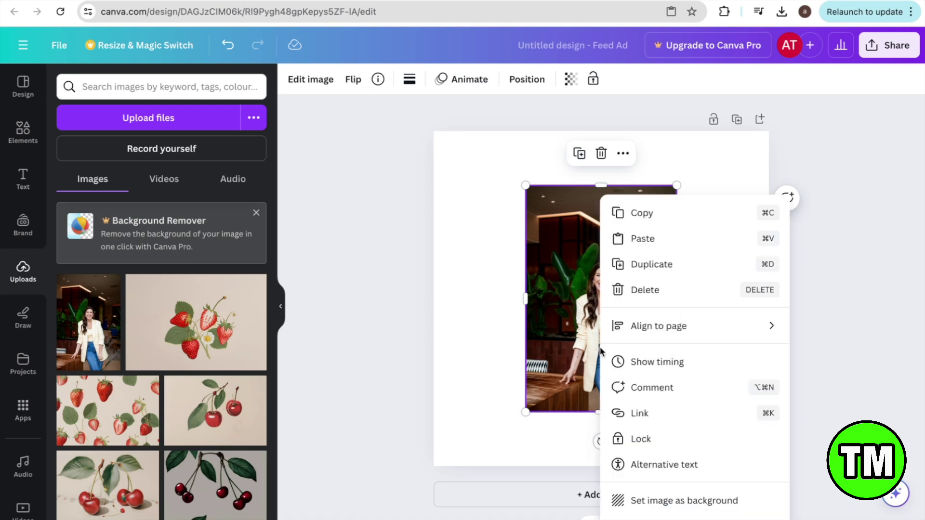
pyautogui.click(626, 502)
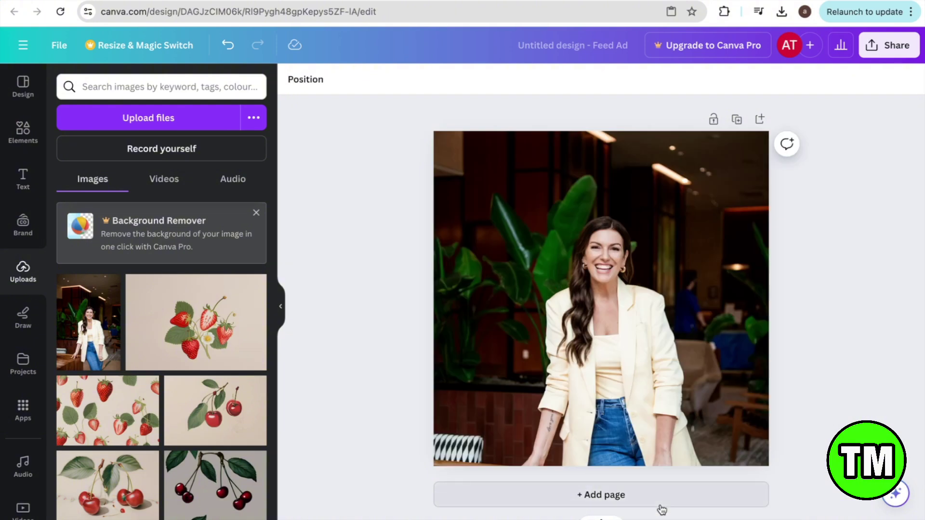
# Reposition the background photo lower within its crop, leaving more room above the woman's head.
pyautogui.doubleClick(676, 262)
pyautogui.moveTo(676, 262); pyautogui.dragTo(710, 265)
pyautogui.keyDown('ctrl'); pyautogui.scroll(-2, 665, 289); pyautogui.keyUp('ctrl')
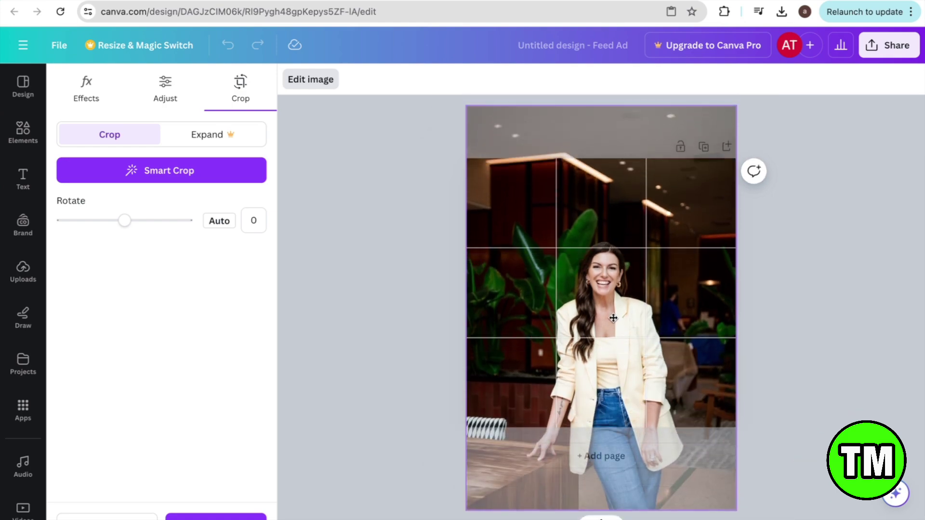
pyautogui.click(289, 267)
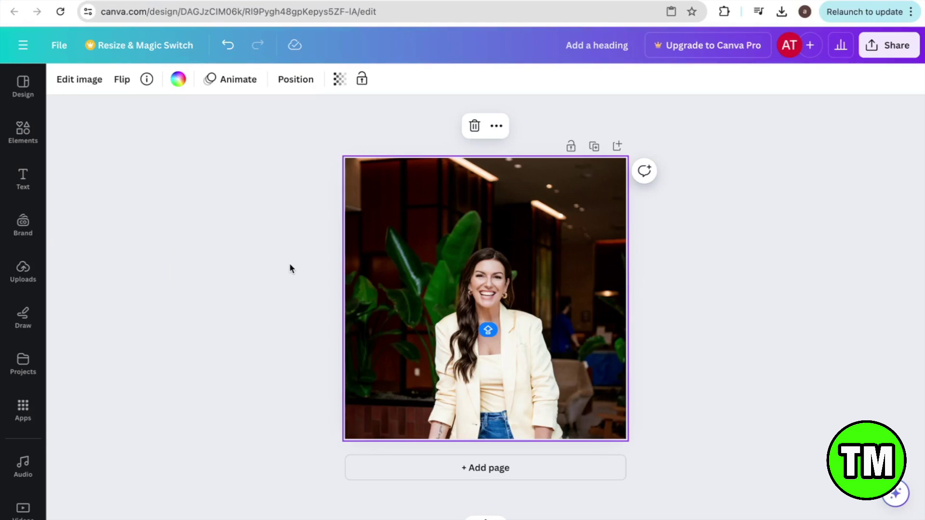
# Check the reference ad's wording, and add a heading reading "Boost your business revenue this year by gaining 10,000 new subscribers".
pyautogui.click(313, 2)
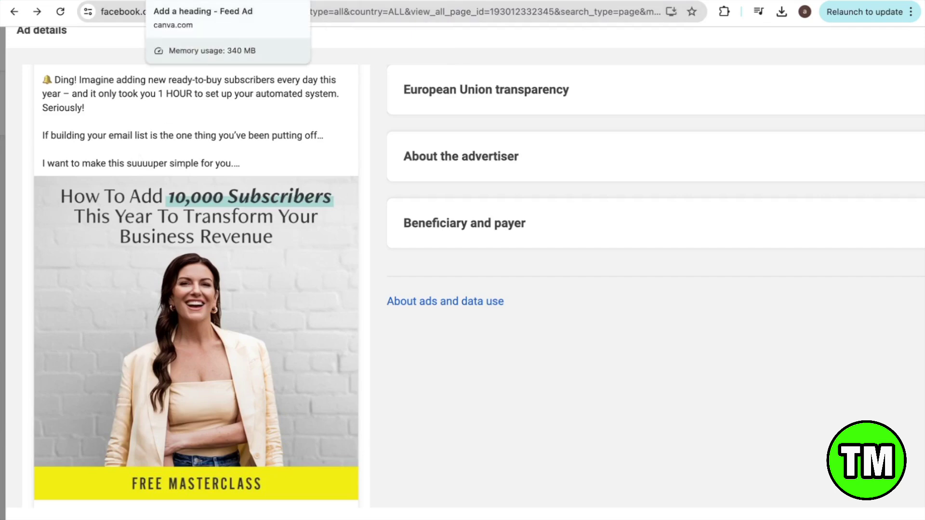
pyautogui.click(203, 1)
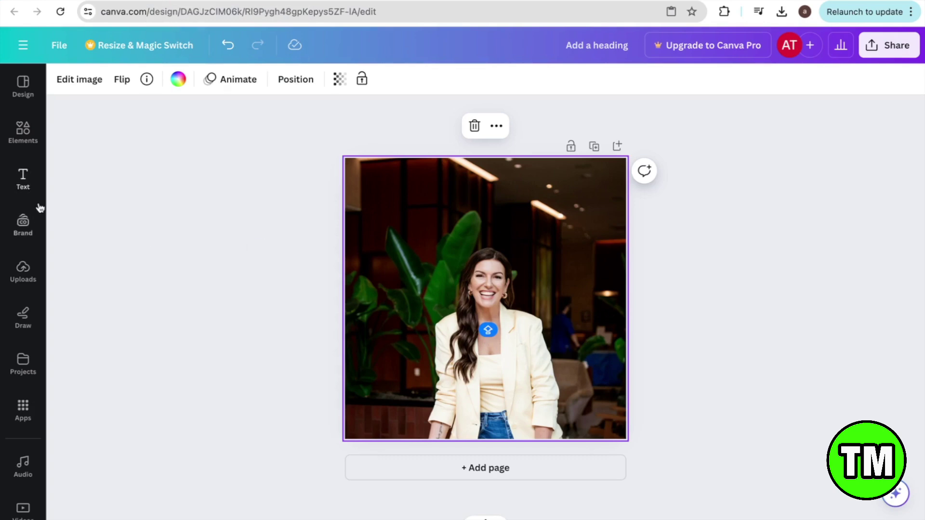
pyautogui.click(24, 181)
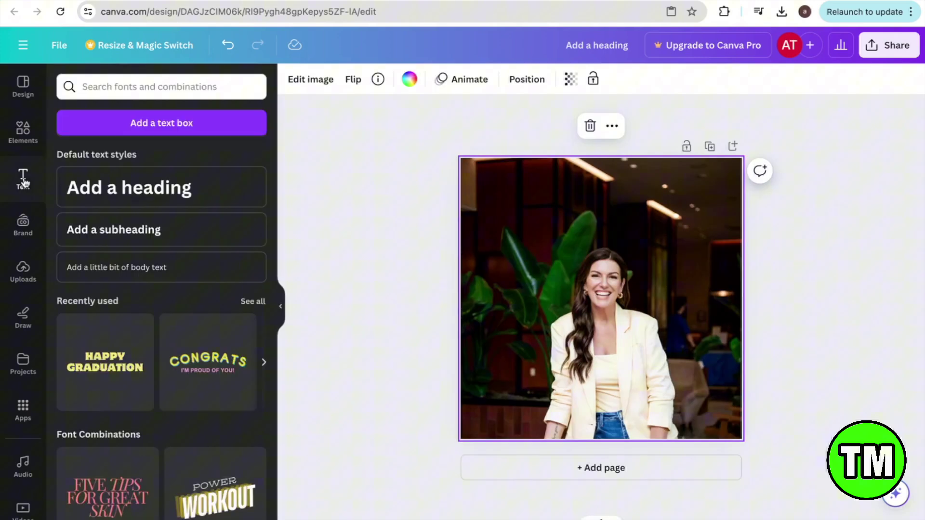
pyautogui.click(181, 193)
pyautogui.write('b')
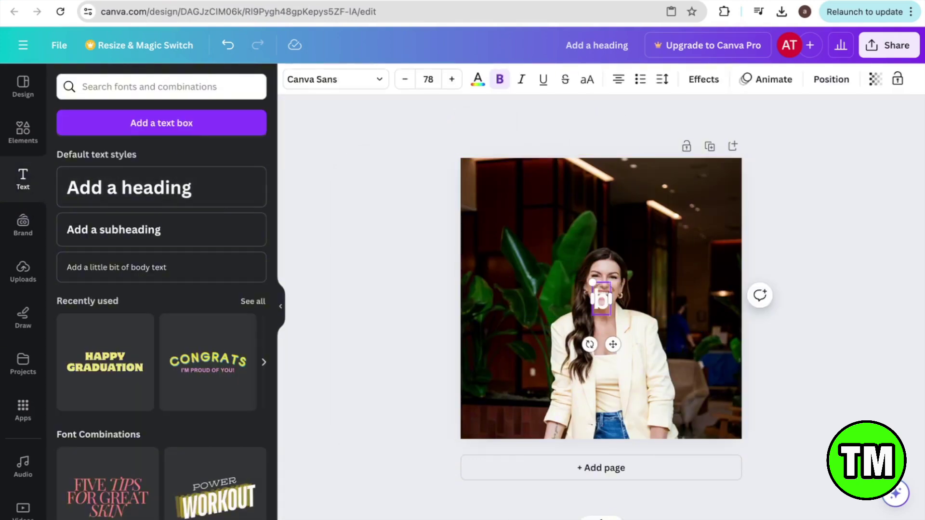
pyautogui.press('BackSpace')
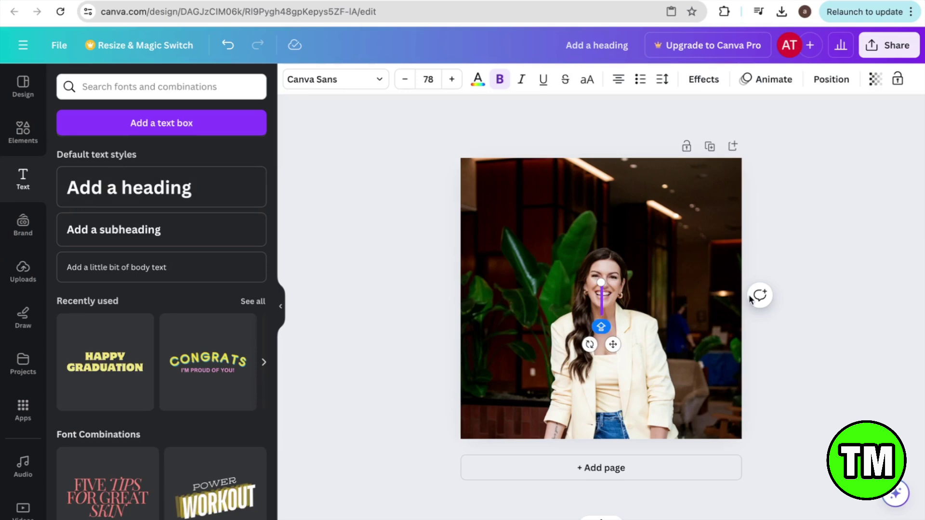
pyautogui.write('b')
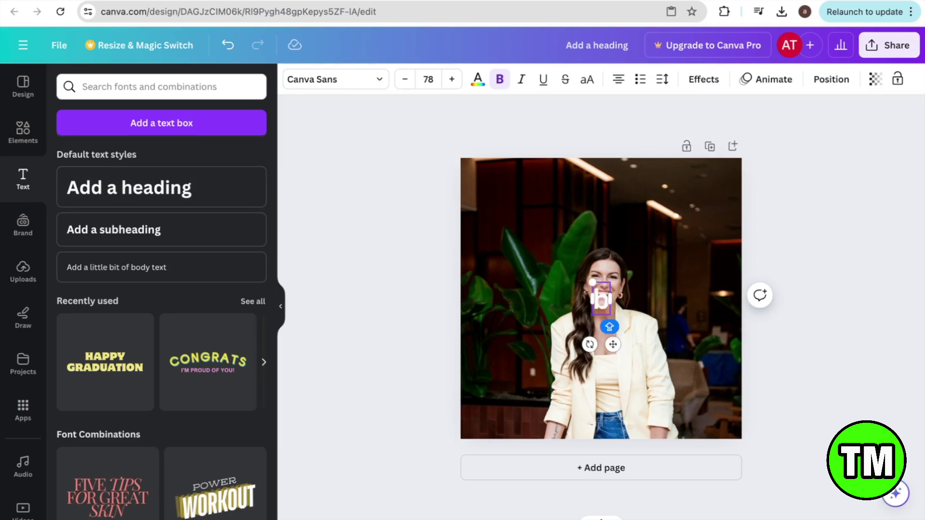
pyautogui.hotkey('ctrl', 'a')
pyautogui.write('Boost your business revenue this year by gaining 10,000 new subscribers')
pyautogui.hotkey('ctrl', 'a')
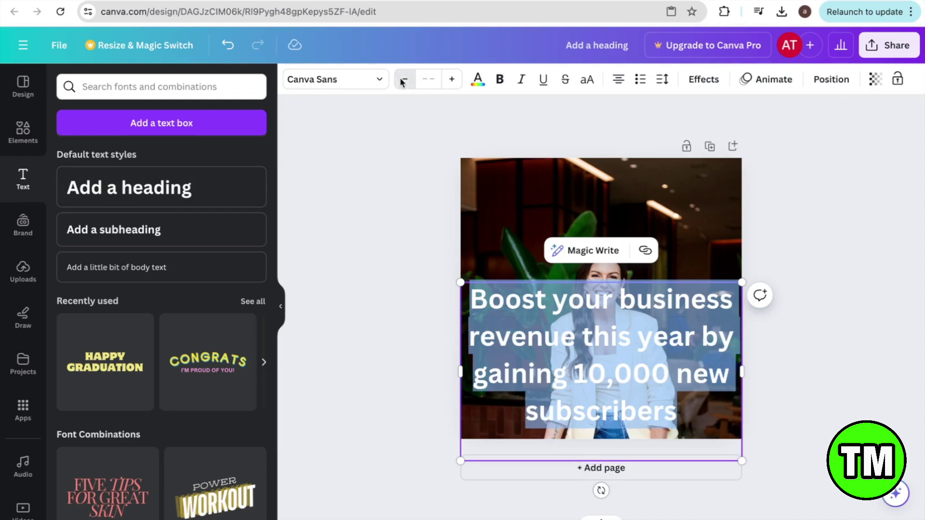
# Reduce the whole headline's font size to 55.
pyautogui.click(403, 80)
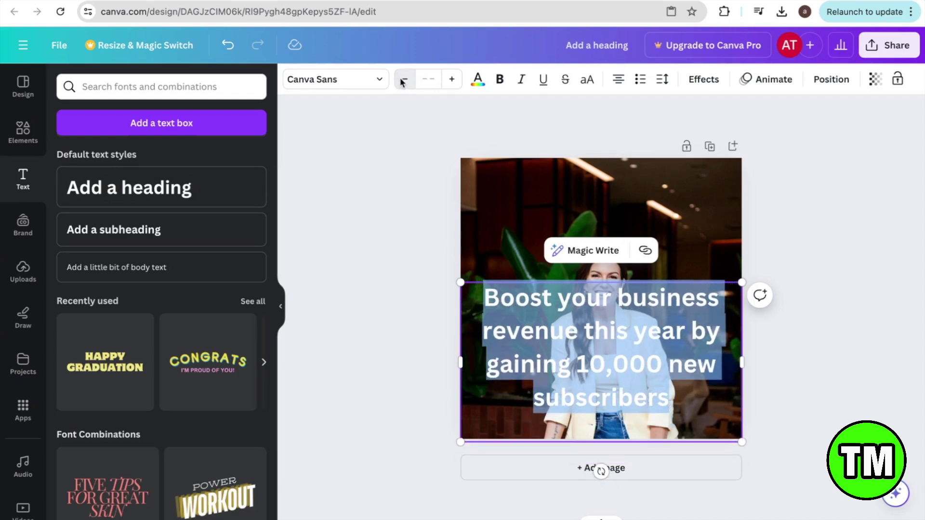
pyautogui.click(402, 79)
pyautogui.click(403, 79)
pyautogui.click(403, 79)
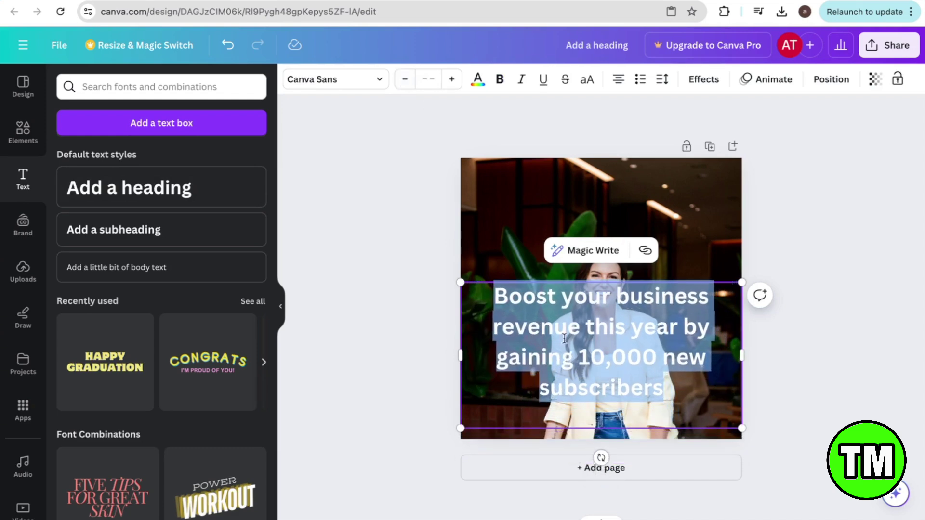
pyautogui.press('Escape')
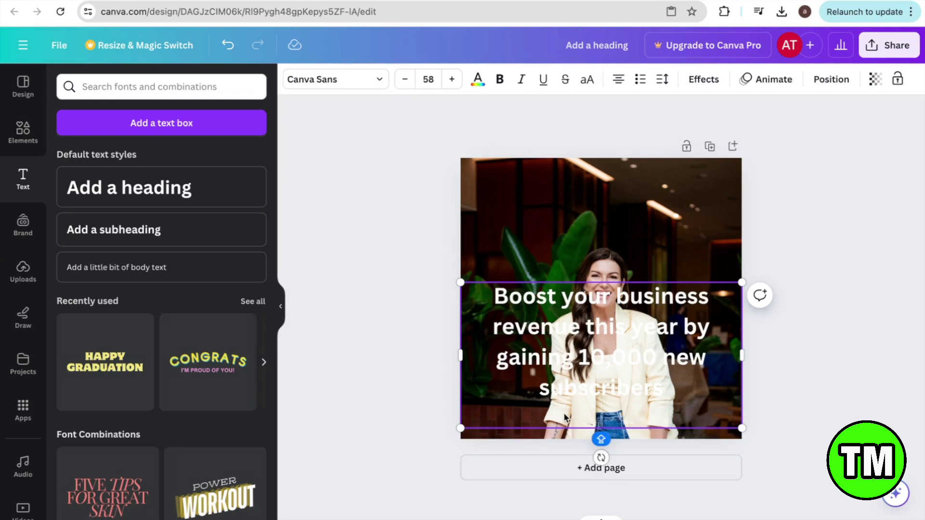
pyautogui.click(527, 332)
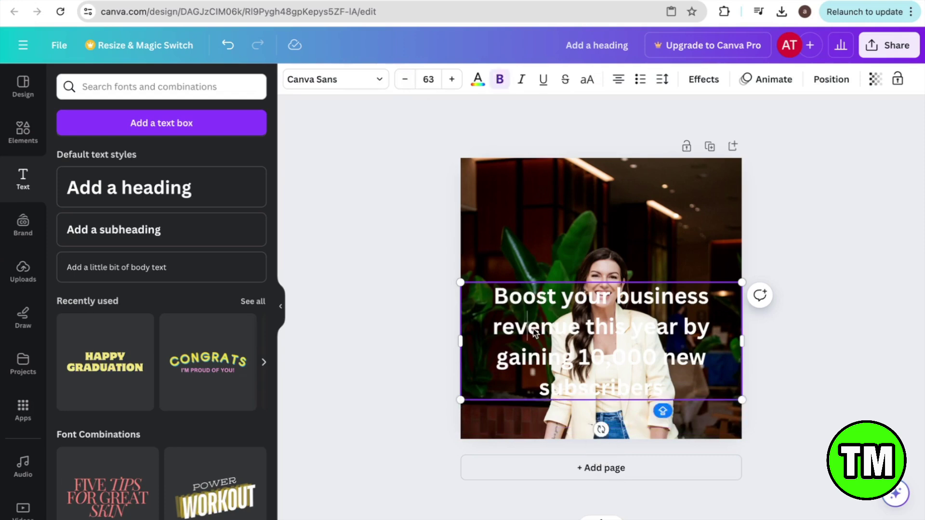
pyautogui.doubleClick(507, 298)
pyautogui.hotkey('ctrl', 'a')
pyautogui.click(405, 79)
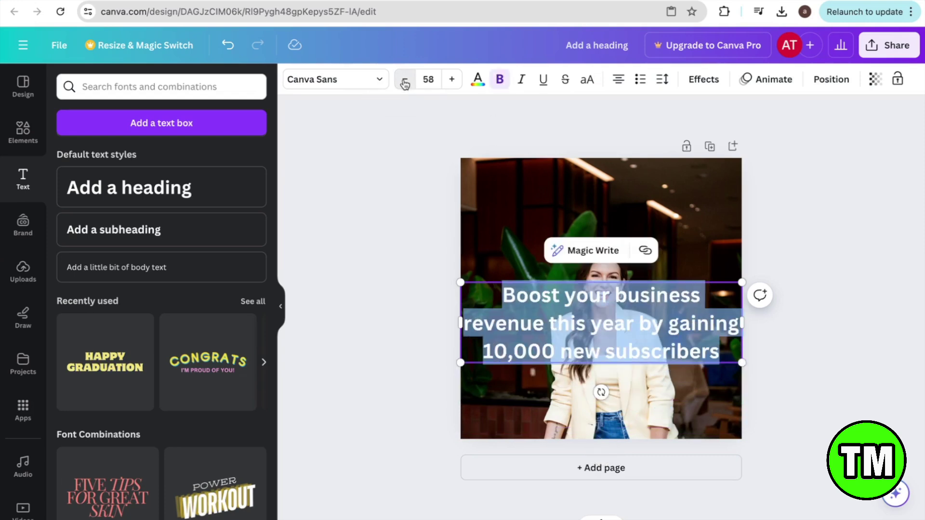
pyautogui.click(405, 80)
pyautogui.click(404, 79)
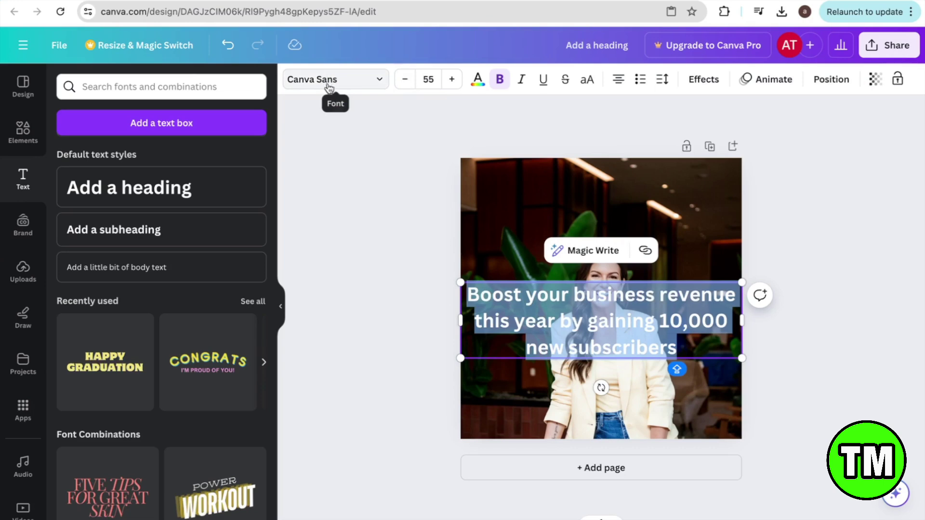
pyautogui.click(569, 364)
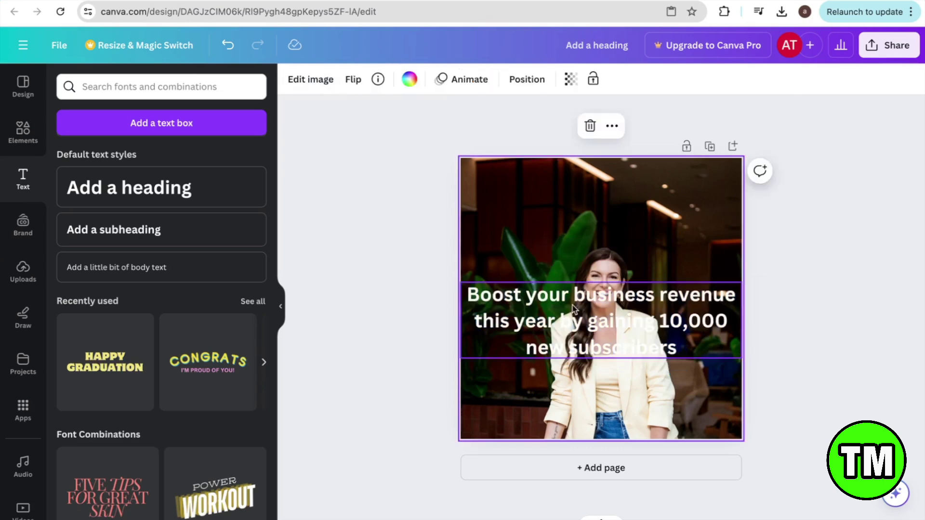
# Move the headline above the woman's head, centred within the page edges, and scale it to font size 45.
pyautogui.moveTo(573, 304); pyautogui.dragTo(583, 210)
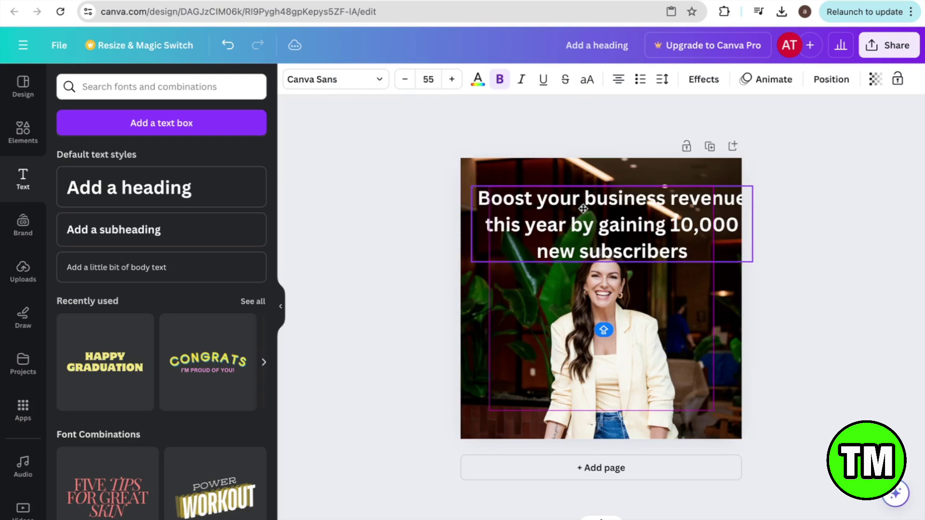
pyautogui.moveTo(752, 216); pyautogui.dragTo(730, 218)
pyautogui.hotkey('ctrl', 'a')
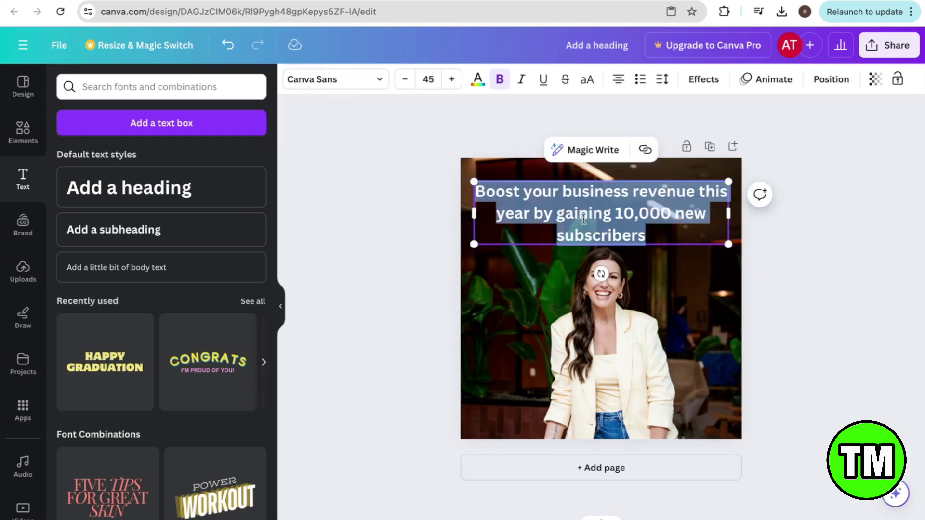
# Try several fonts on the headline, including TT Hoves, DM Serif Display and regular Canva Sans.
pyautogui.click(354, 87)
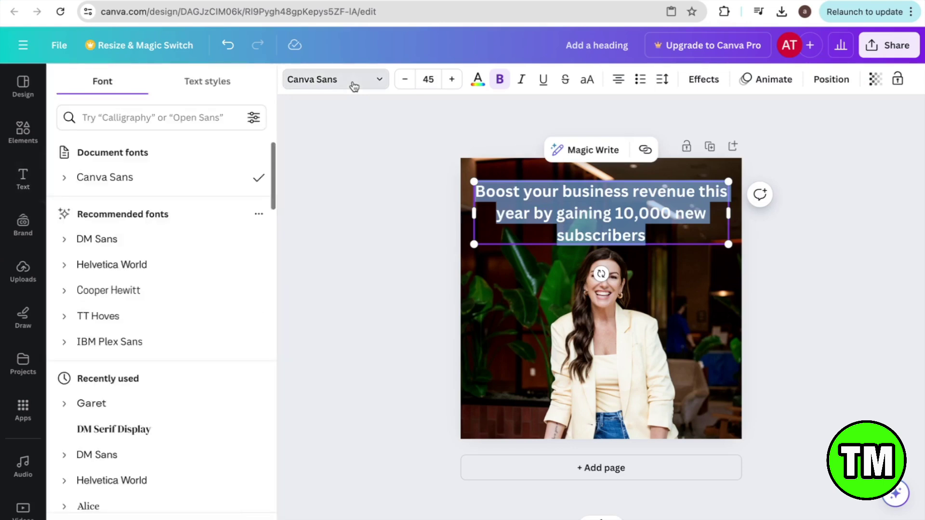
pyautogui.scroll(-1, 126, 298)
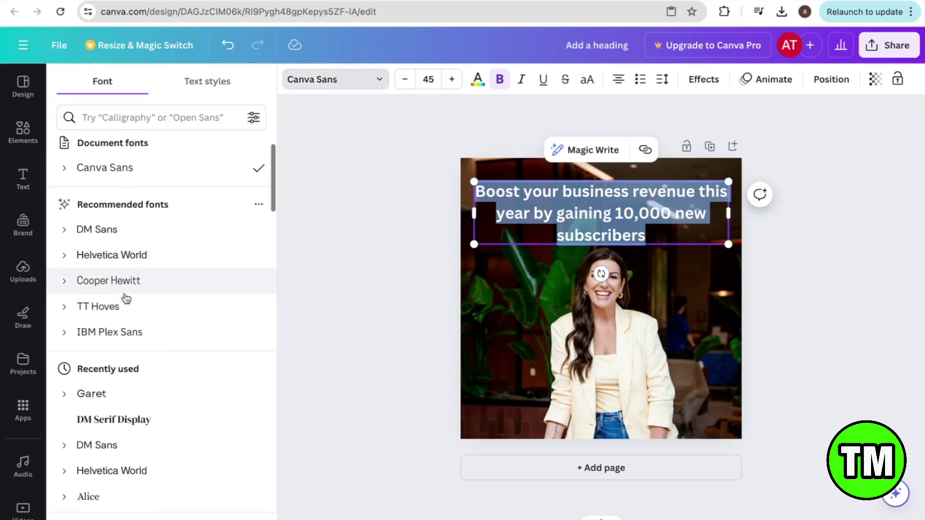
pyautogui.click(134, 283)
pyautogui.click(133, 302)
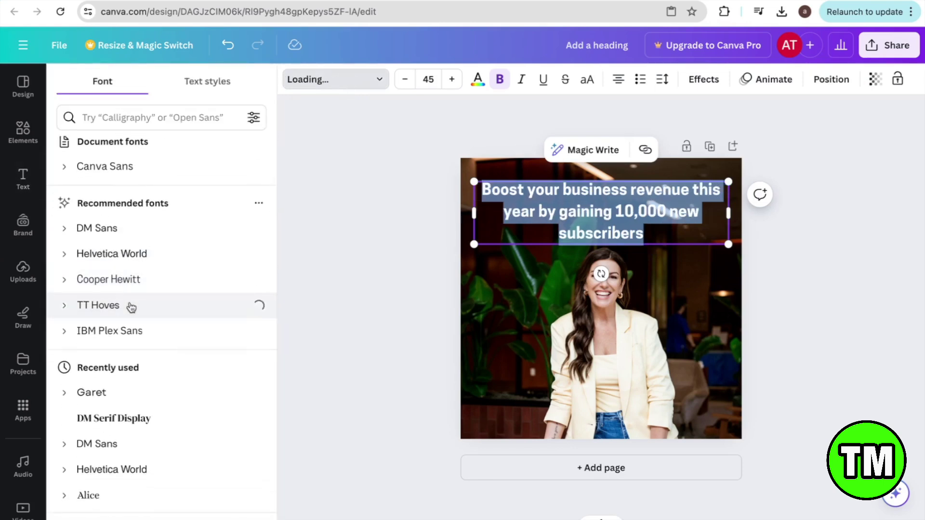
pyautogui.scroll(-2, 130, 301)
pyautogui.click(125, 339)
pyautogui.scroll(-2, 124, 341)
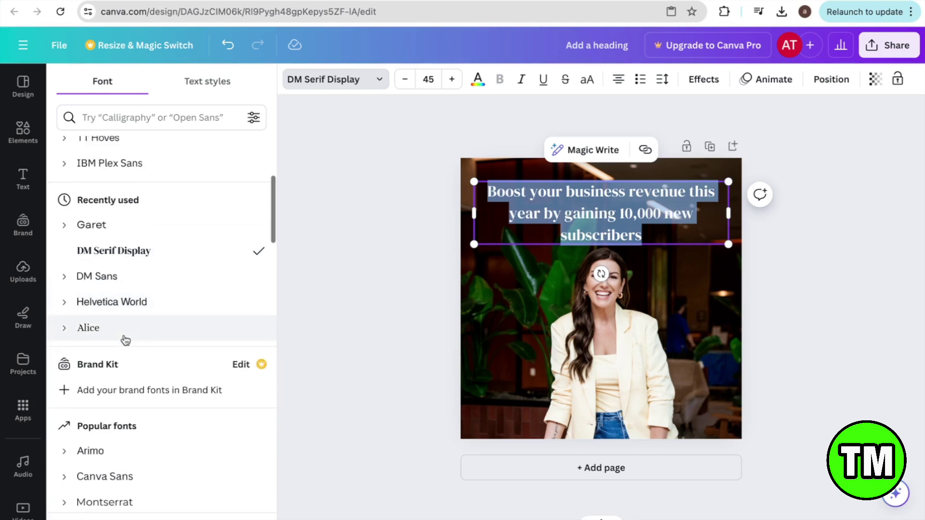
pyautogui.scroll(-2, 107, 378)
pyautogui.click(112, 379)
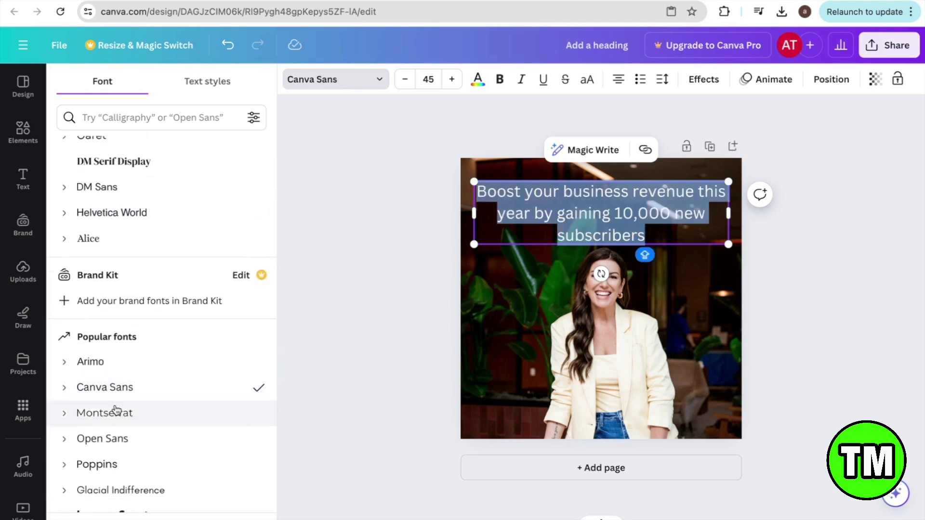
pyautogui.click(118, 412)
pyautogui.click(126, 382)
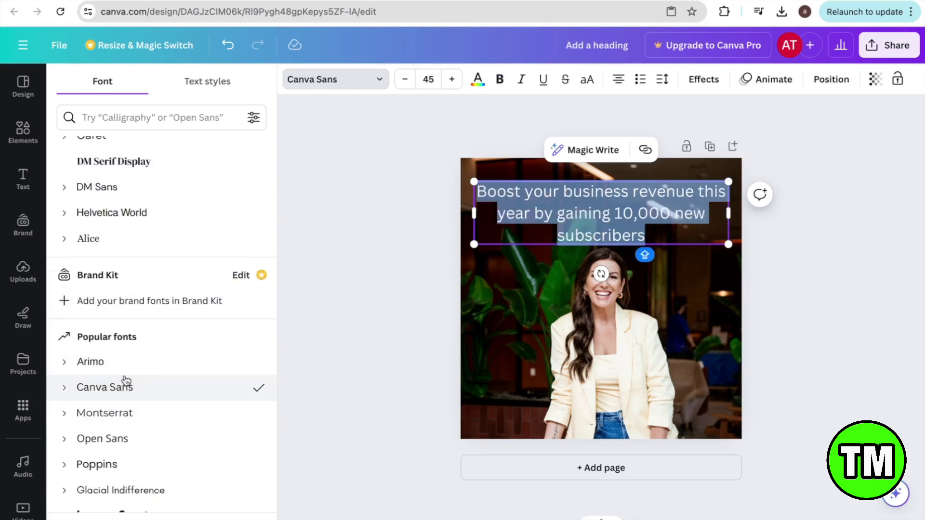
# Set the headline's font to Alice from the recently used fonts.
pyautogui.scroll(3, 137, 359)
pyautogui.scroll(1, 139, 359)
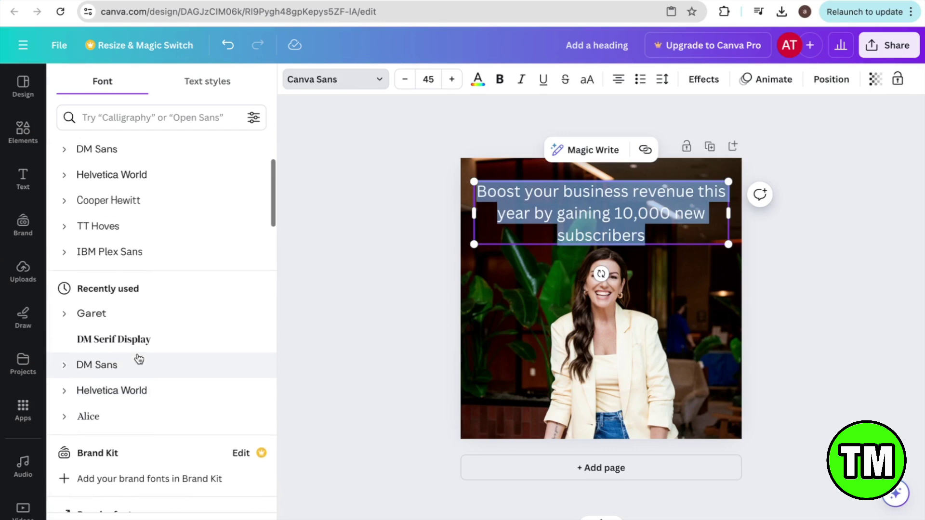
pyautogui.click(91, 414)
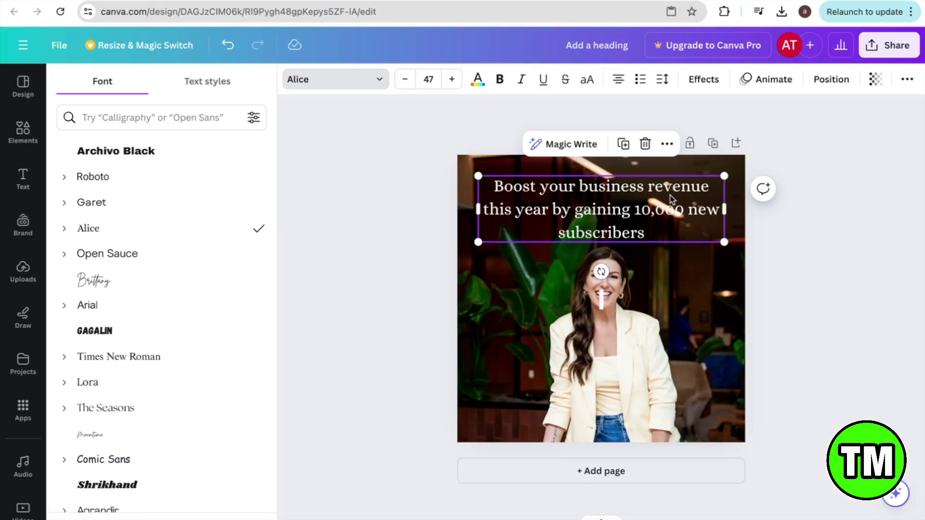
pyautogui.doubleClick(669, 230)
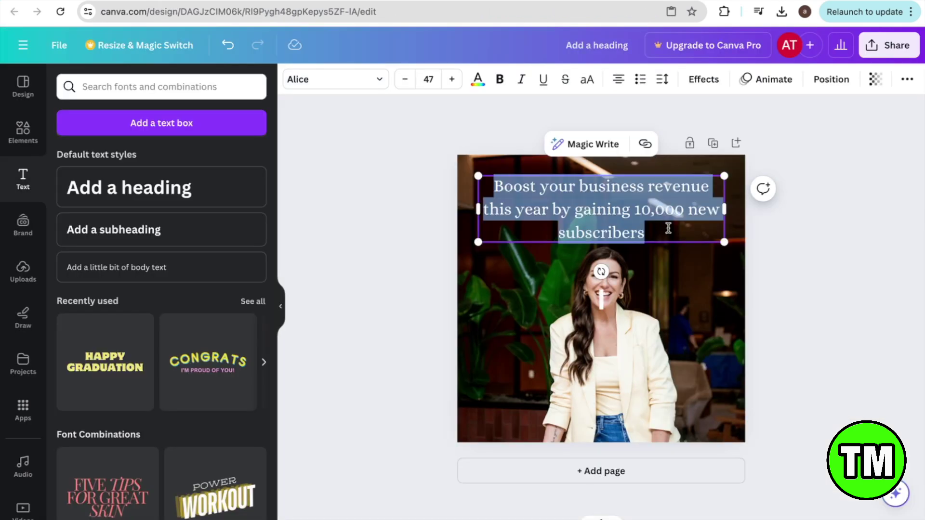
pyautogui.click(738, 291)
pyautogui.click(664, 219)
pyautogui.doubleClick(664, 219)
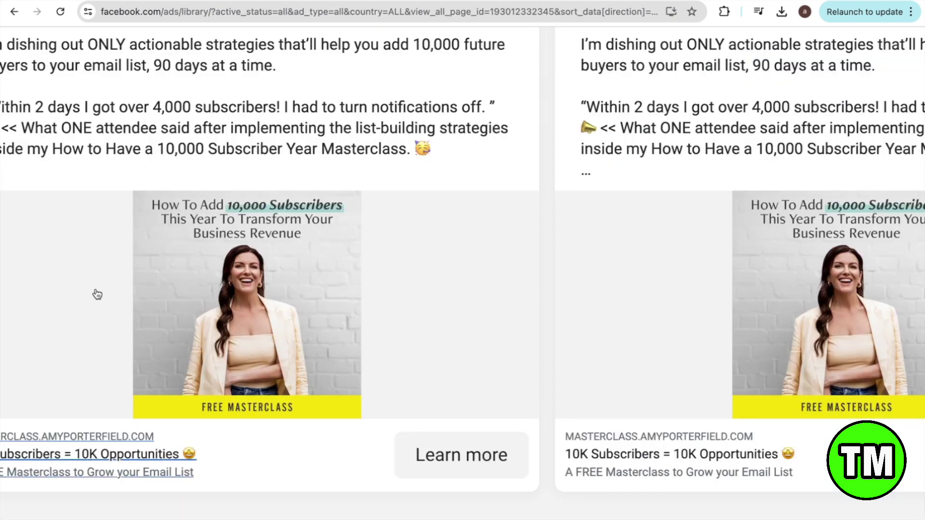
# Examine the headline and its highlighted words in the 10,000 Subscribers masterclass ad in the Facebook Ad Library.
pyautogui.scroll(-1, 263, 280)
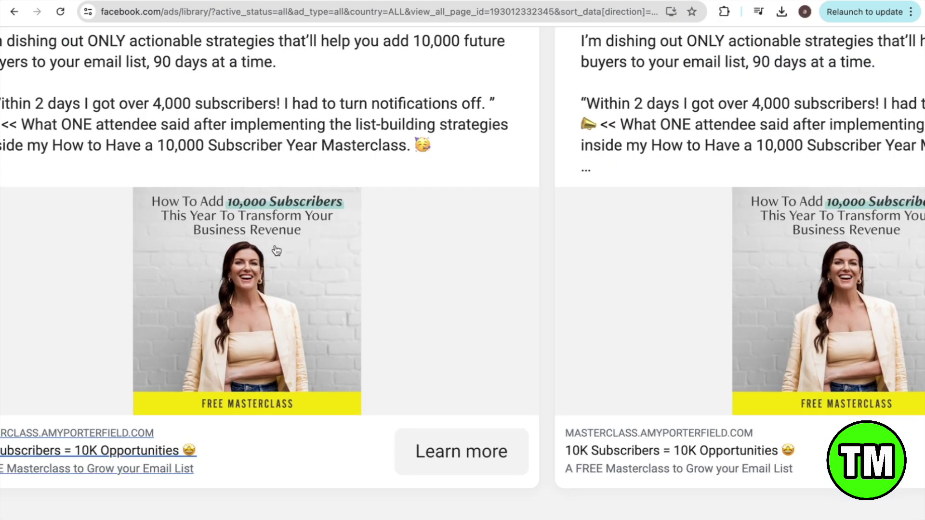
pyautogui.scroll(3, 263, 281)
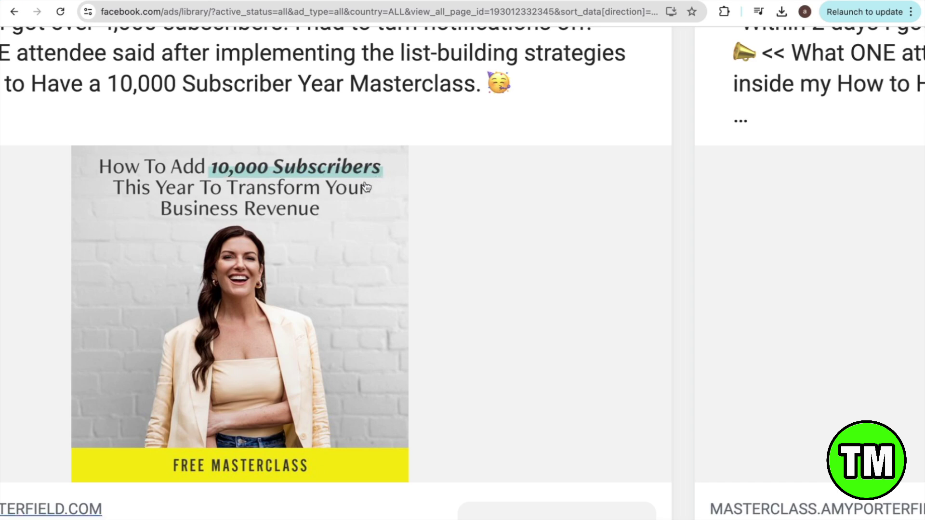
pyautogui.hscroll(-2, 289, 193)
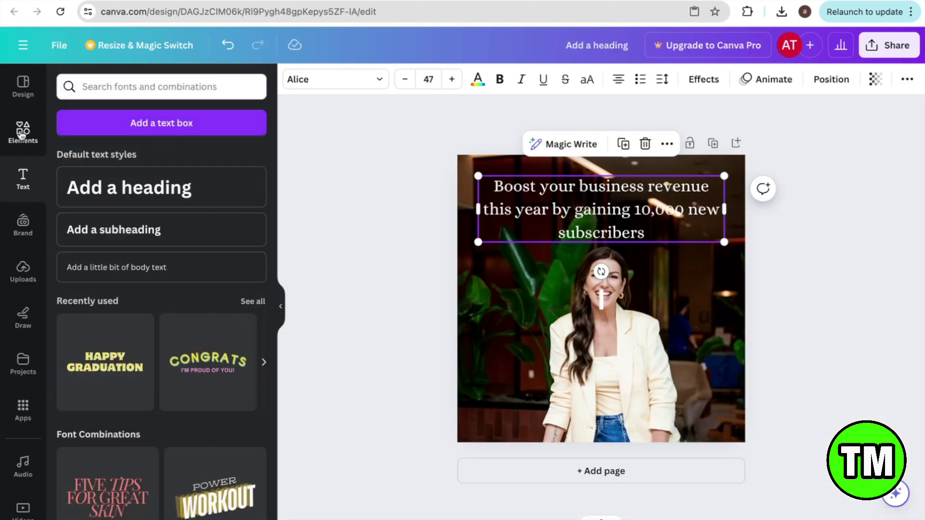
# Search the Canva elements for "gradient", browse the graphics and add the peach-to-pink brush stroke to the page.
pyautogui.click(31, 138)
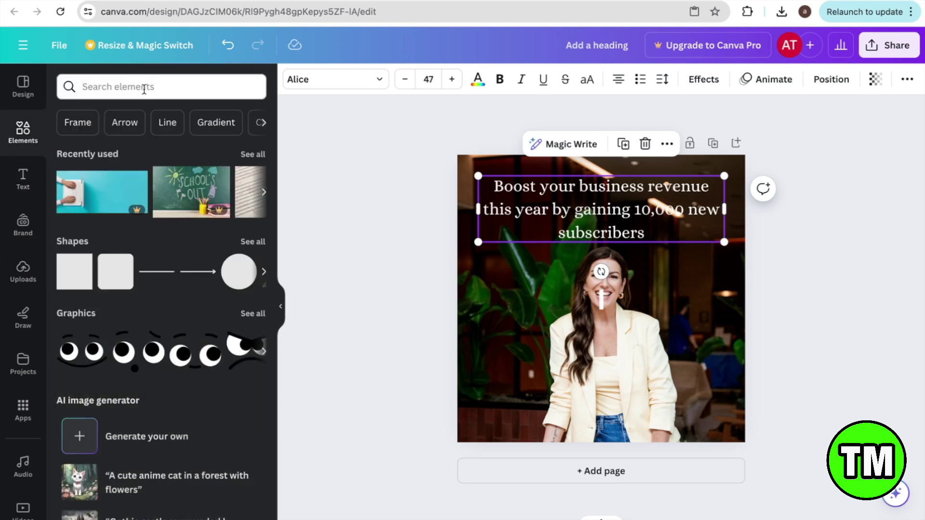
pyautogui.click(144, 86)
pyautogui.write('gr')
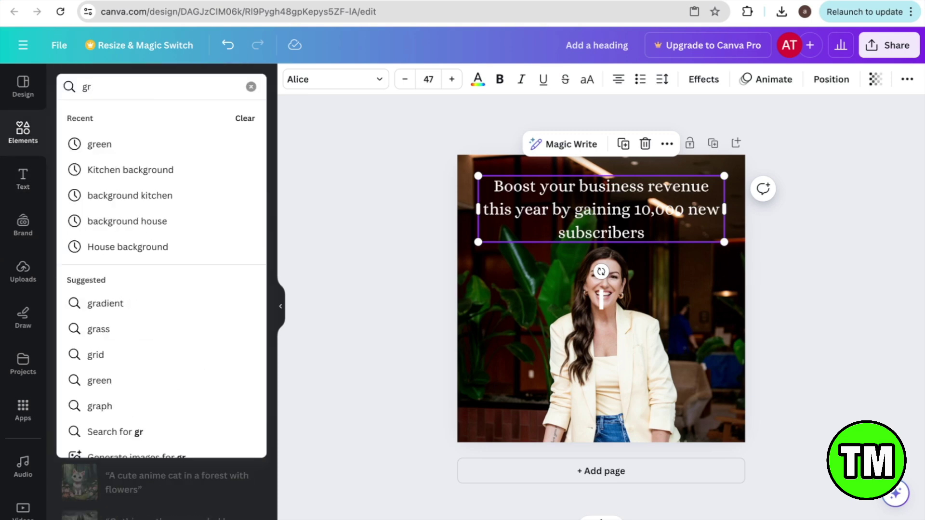
pyautogui.write('adient')
pyautogui.press('Return')
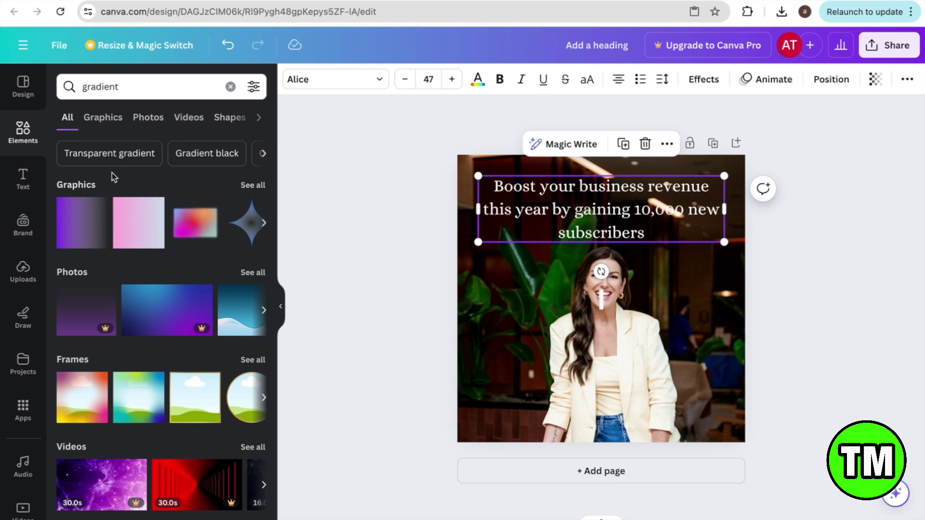
pyautogui.click(252, 185)
pyautogui.scroll(-10, 239, 498)
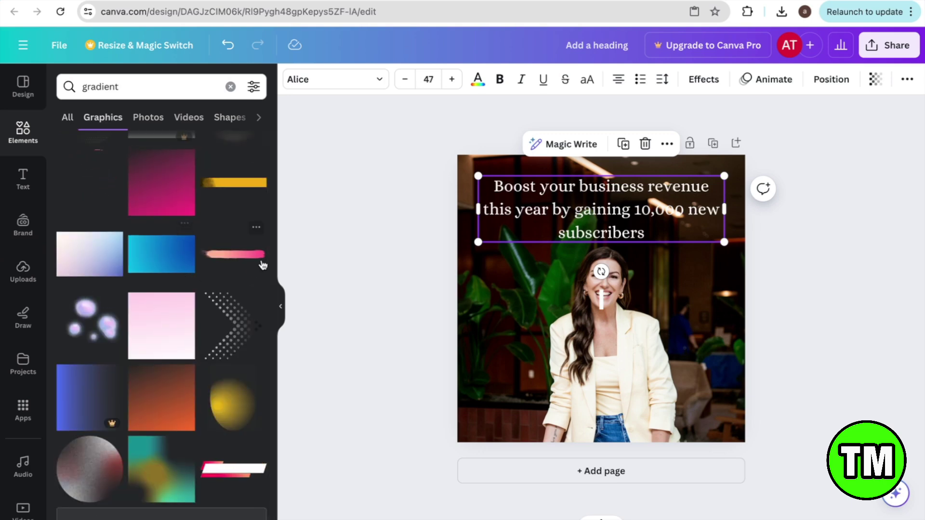
pyautogui.scroll(-1, 223, 299)
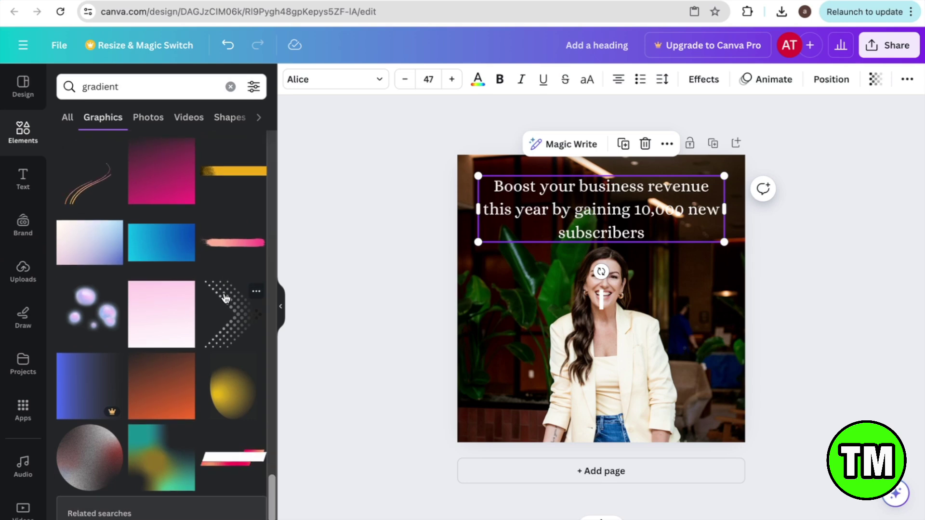
pyautogui.click(233, 246)
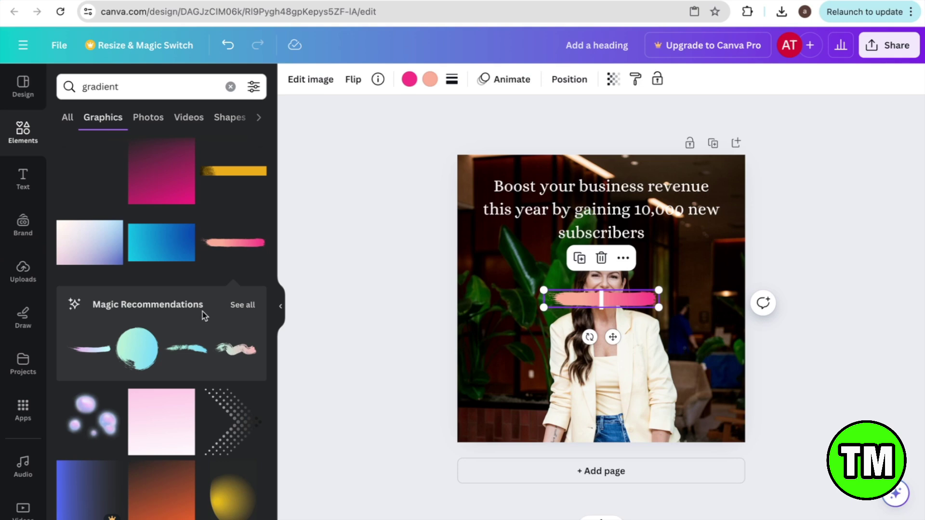
# Place the peach-to-pink brush stroke behind "10,000 new" in the headline and resize it to fit those words.
pyautogui.click(246, 304)
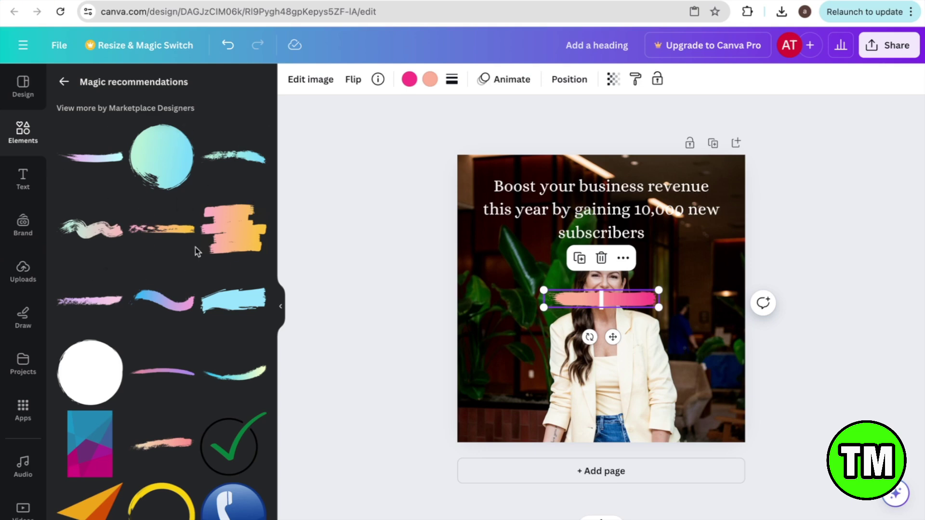
pyautogui.scroll(-5, 171, 355)
pyautogui.scroll(5, 171, 355)
pyautogui.moveTo(601, 299); pyautogui.dragTo(674, 210)
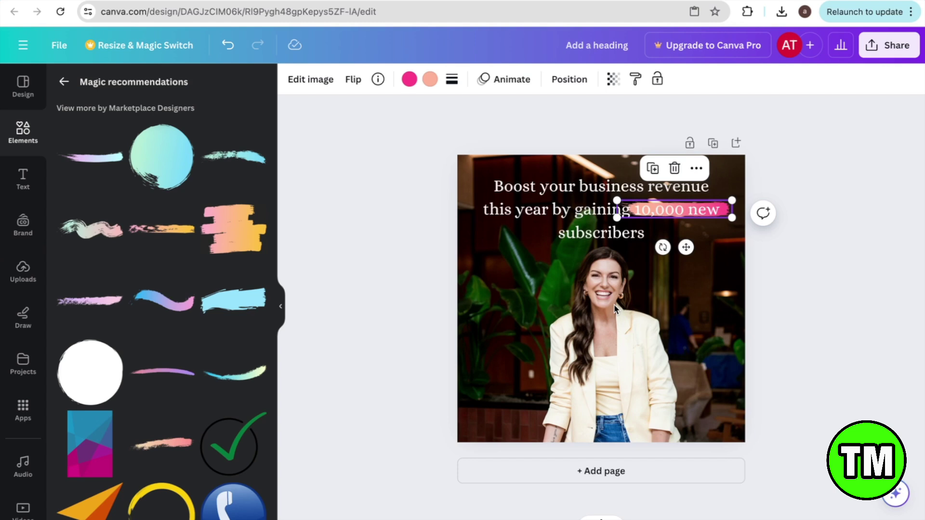
pyautogui.scroll(5, 659, 253)
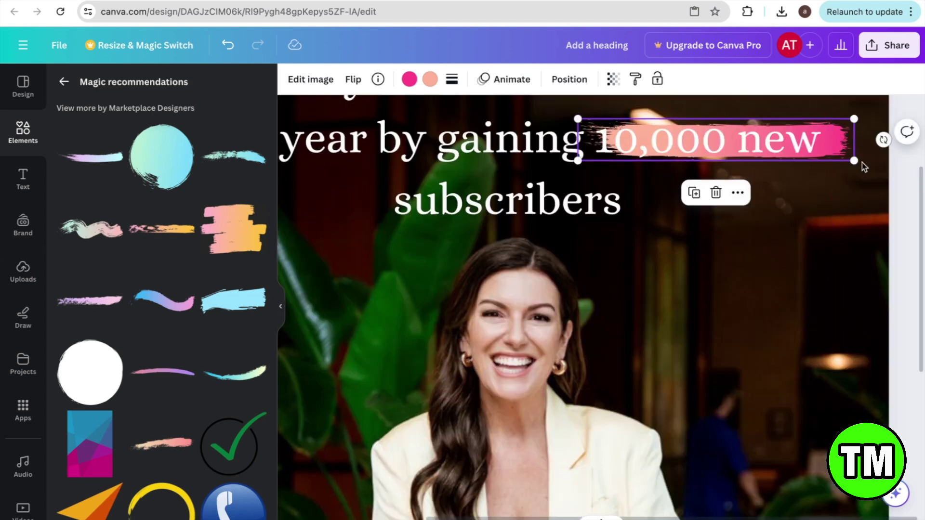
pyautogui.moveTo(854, 161); pyautogui.dragTo(800, 139)
# Make the words "10,000 new" in the headline bold and italic.
pyautogui.doubleClick(762, 136)
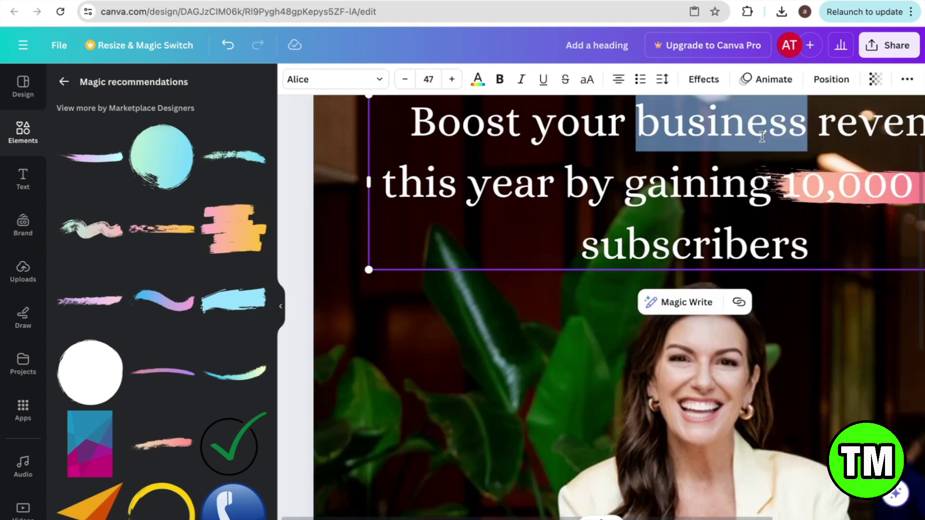
pyautogui.hscroll(4, 762, 137)
pyautogui.tripleClick(713, 185)
pyautogui.click(711, 186)
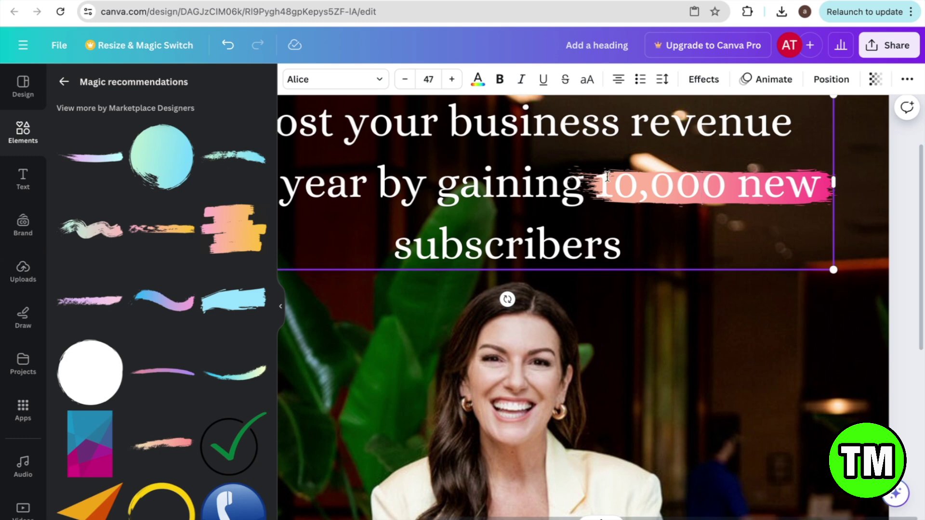
pyautogui.moveTo(608, 176); pyautogui.dragTo(818, 192)
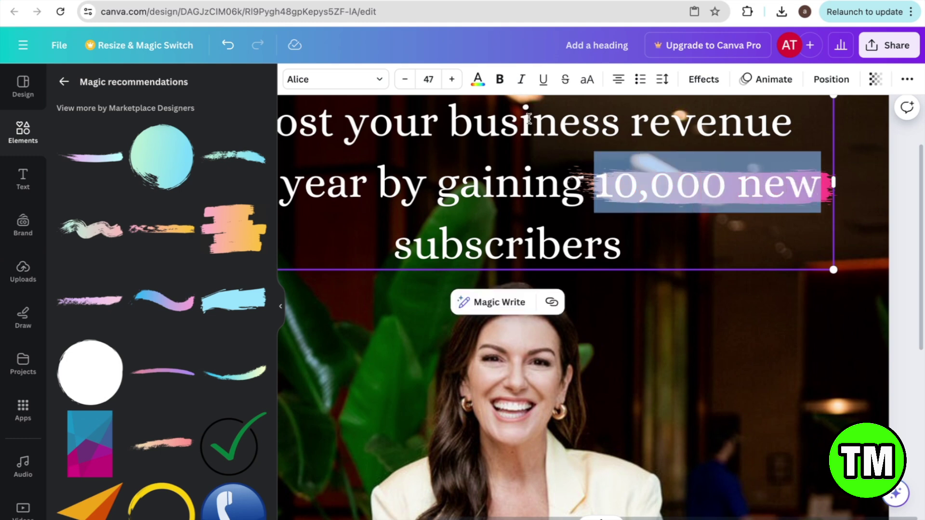
pyautogui.click(500, 79)
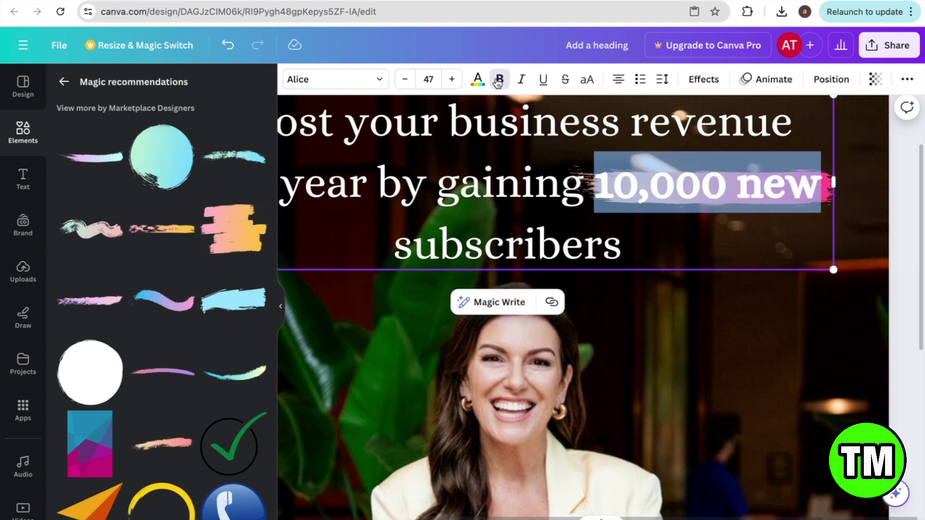
pyautogui.click(522, 82)
pyautogui.click(627, 324)
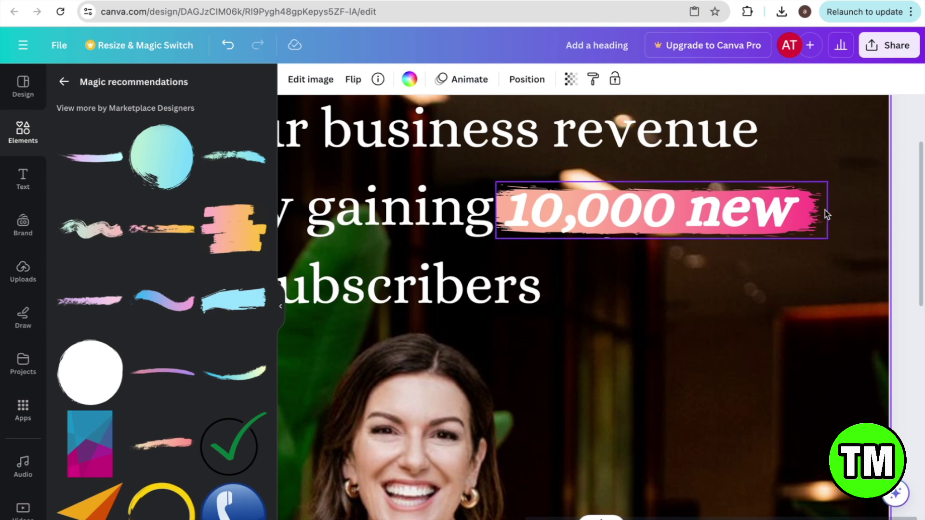
# Recolour the brush stroke behind "10,000 new" to a teal-to-turquoise gradient, replacing both its pink and peach colours.
pyautogui.click(822, 213)
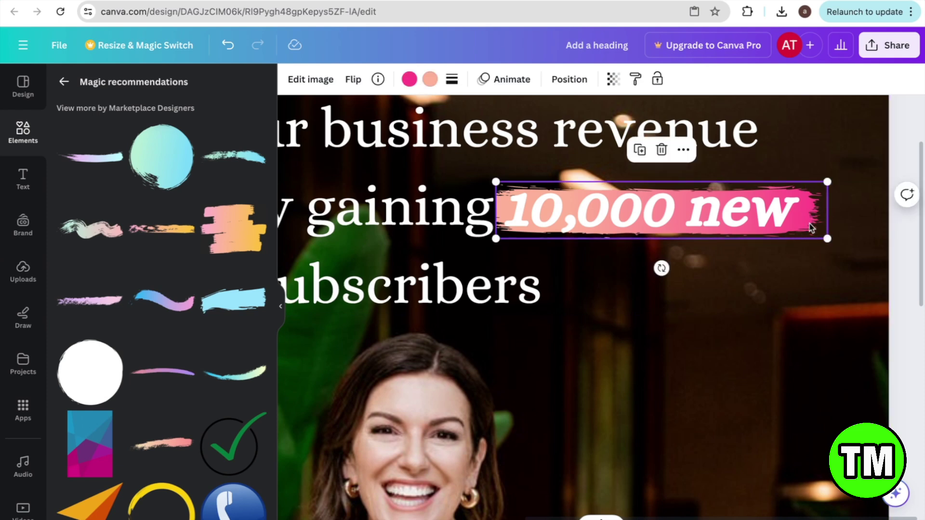
pyautogui.click(407, 81)
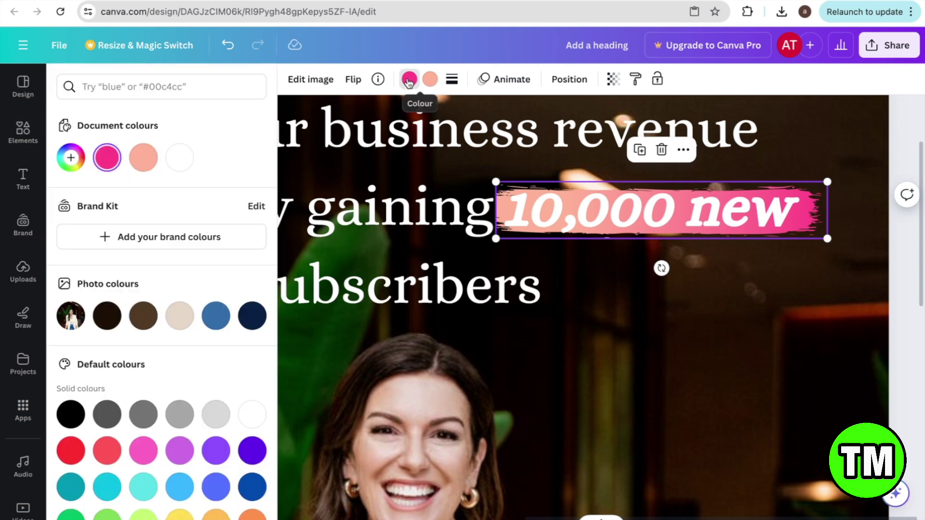
pyautogui.scroll(-2, 164, 503)
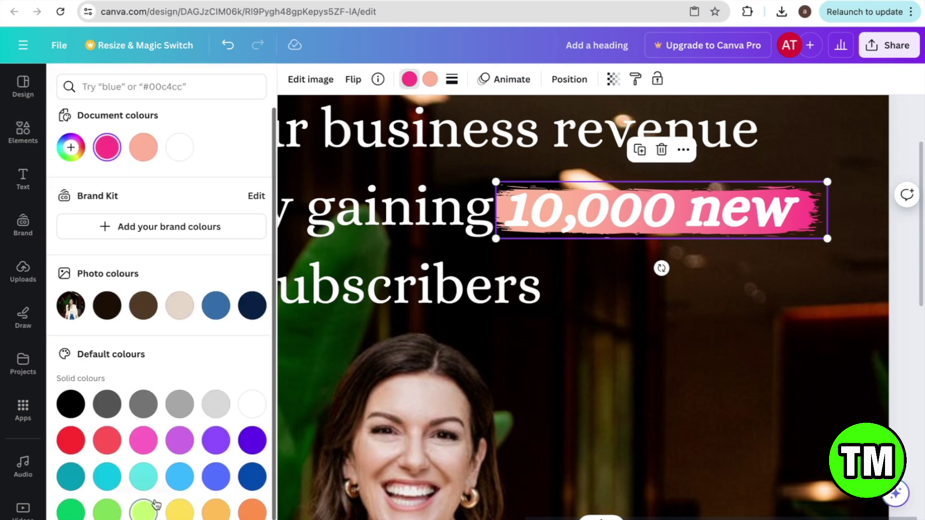
pyautogui.click(143, 453)
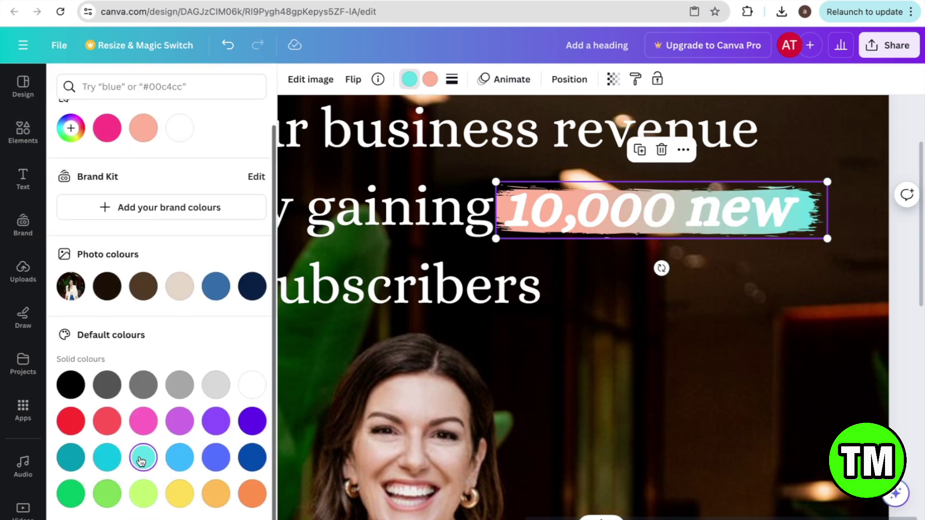
pyautogui.click(429, 80)
pyautogui.scroll(-2, 159, 434)
pyautogui.click(107, 447)
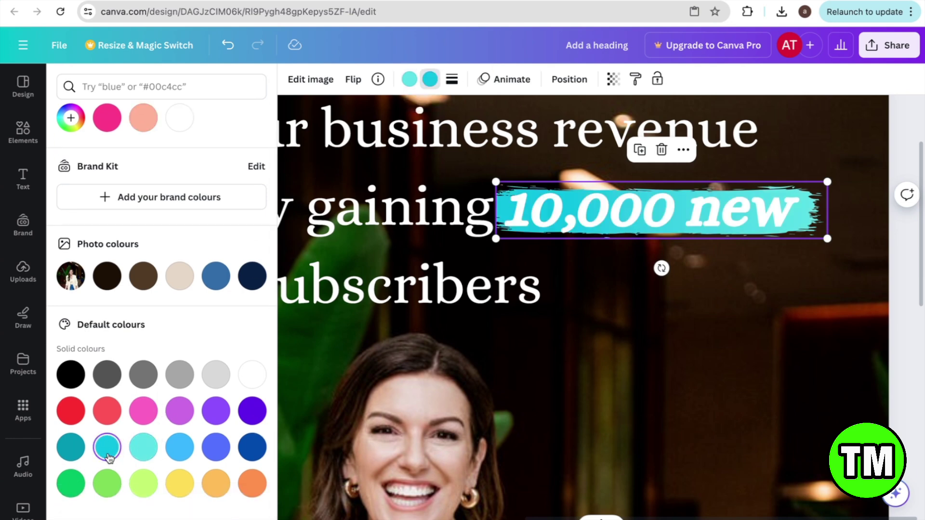
pyautogui.click(82, 455)
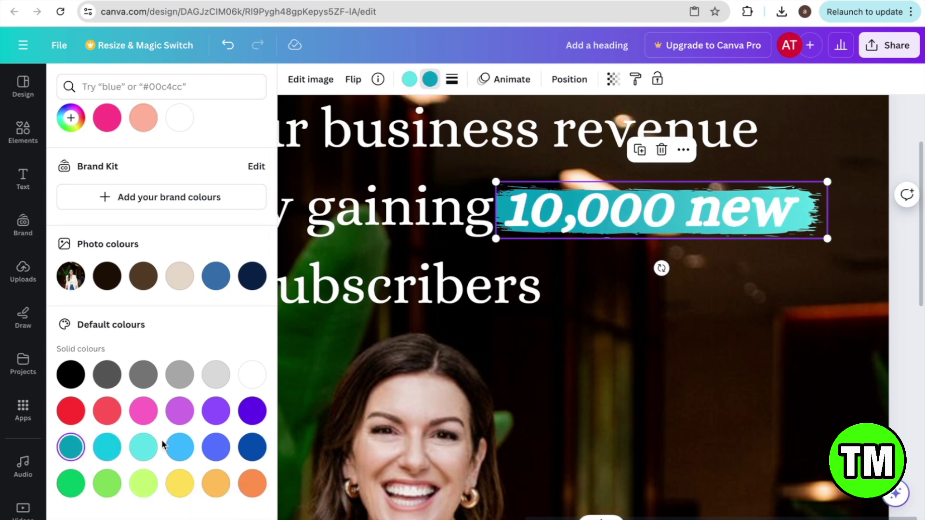
pyautogui.click(183, 450)
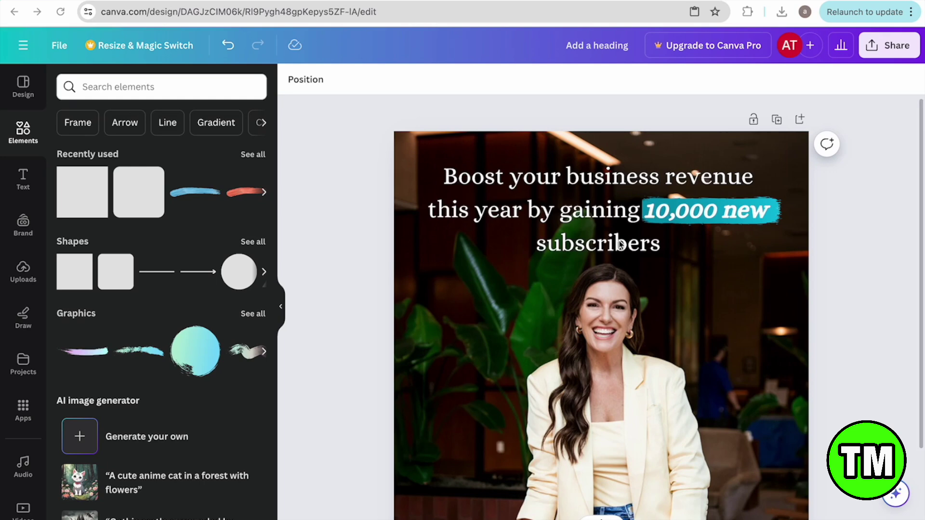
# Add a teal square shape and stretch it into a full-width bar along the bottom edge of the page, like the reference ad.
pyautogui.scroll(-2, 533, 332)
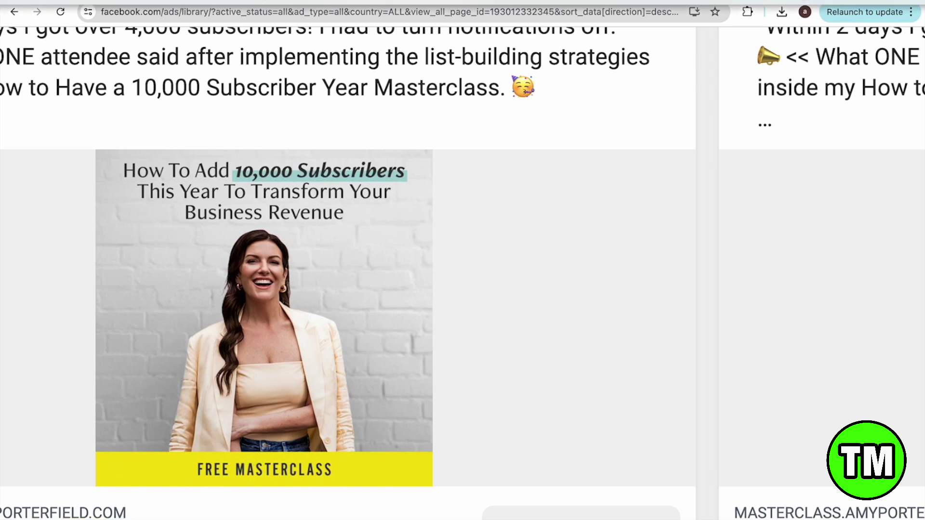
pyautogui.click(270, 1)
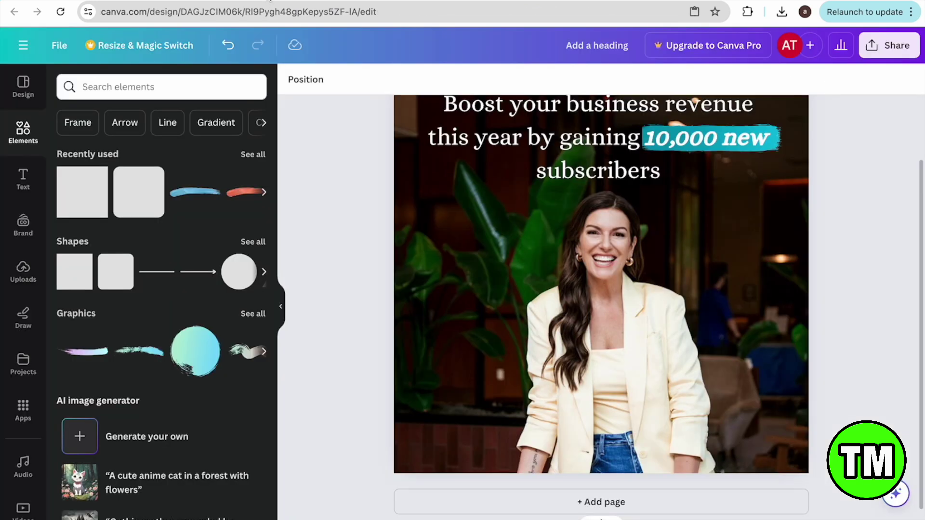
pyautogui.click(22, 138)
pyautogui.click(254, 242)
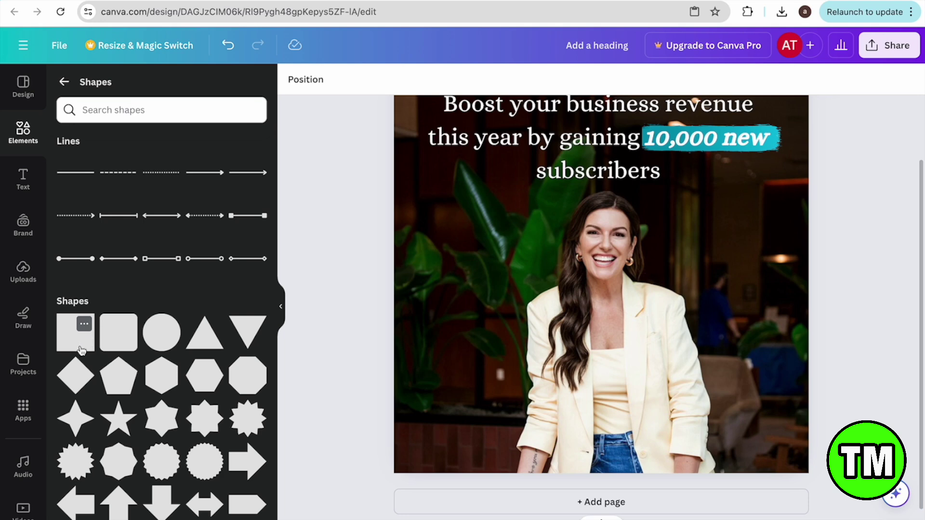
pyautogui.click(81, 345)
pyautogui.moveTo(601, 202); pyautogui.dragTo(481, 444)
pyautogui.click(686, 386)
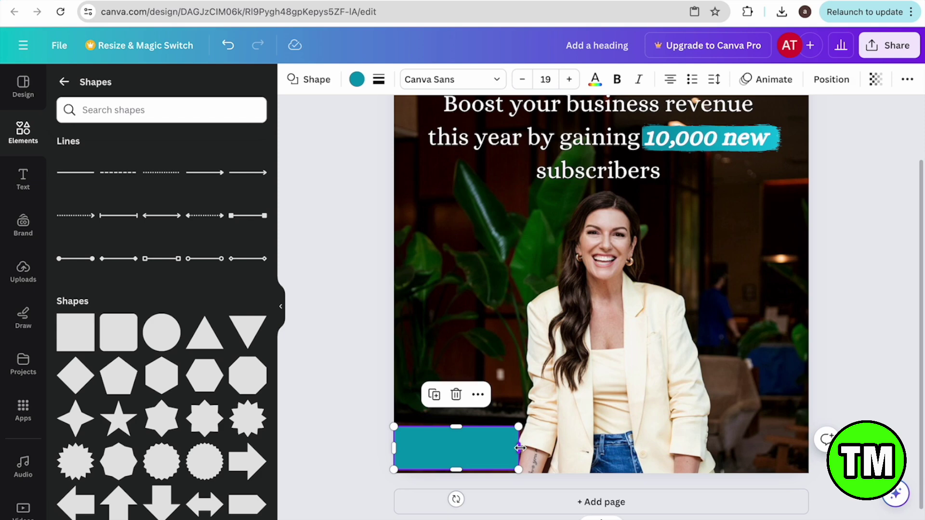
pyautogui.moveTo(521, 449); pyautogui.dragTo(809, 450)
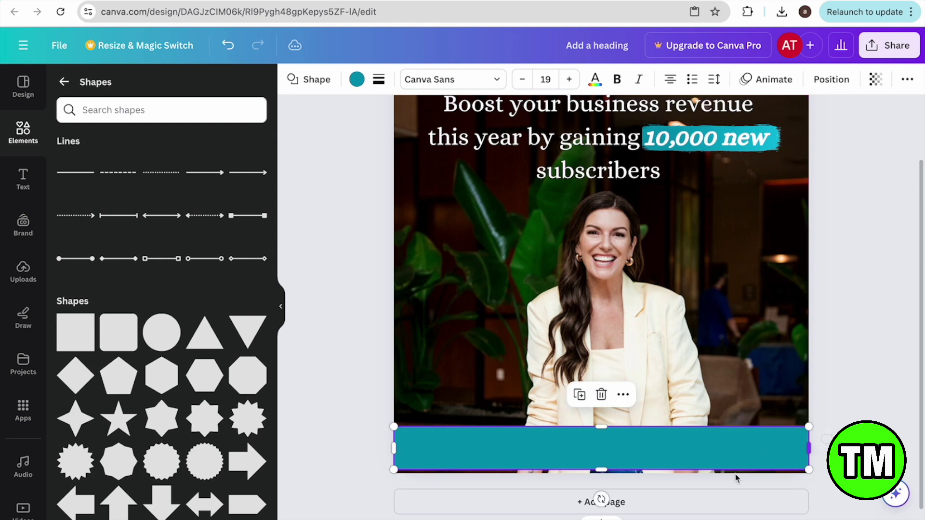
pyautogui.moveTo(606, 471); pyautogui.dragTo(606, 474)
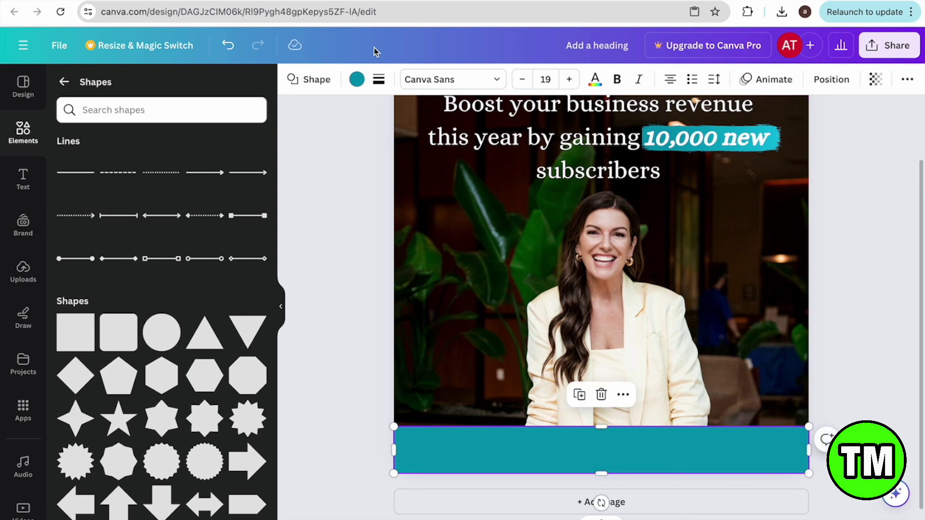
# Recolour the bar along the page's bottom edge to the custom light yellow #FFEA96, following the reference ad's yellow banner.
pyautogui.click(378, 1)
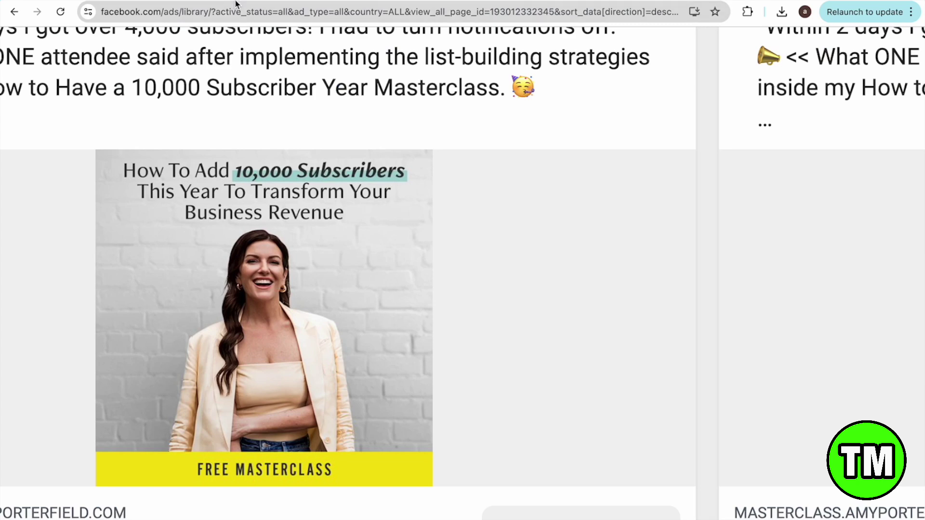
pyautogui.hotkey('ctrl', 'Tab')
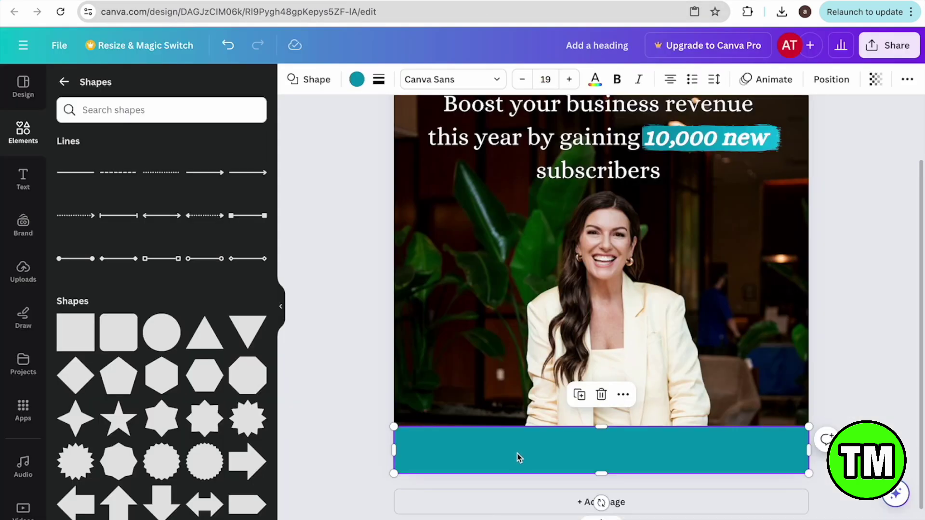
pyautogui.click(357, 80)
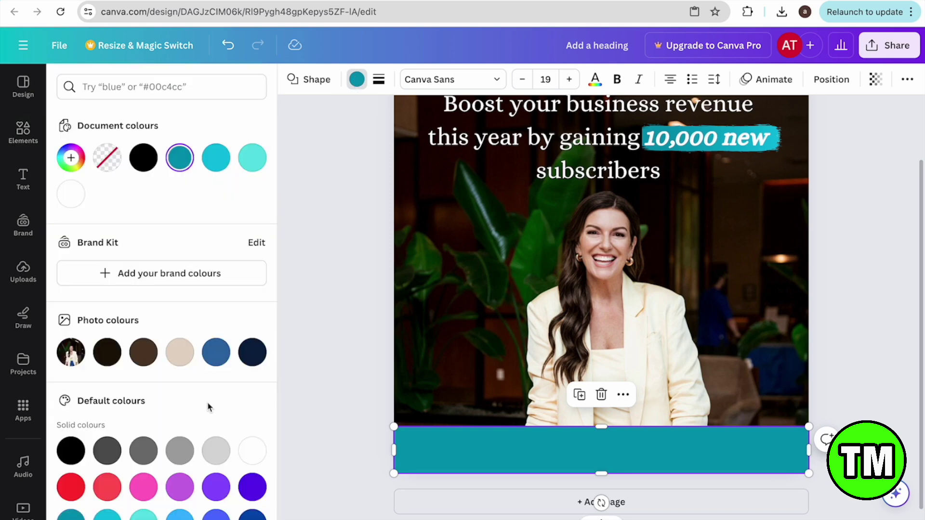
pyautogui.scroll(-4, 208, 405)
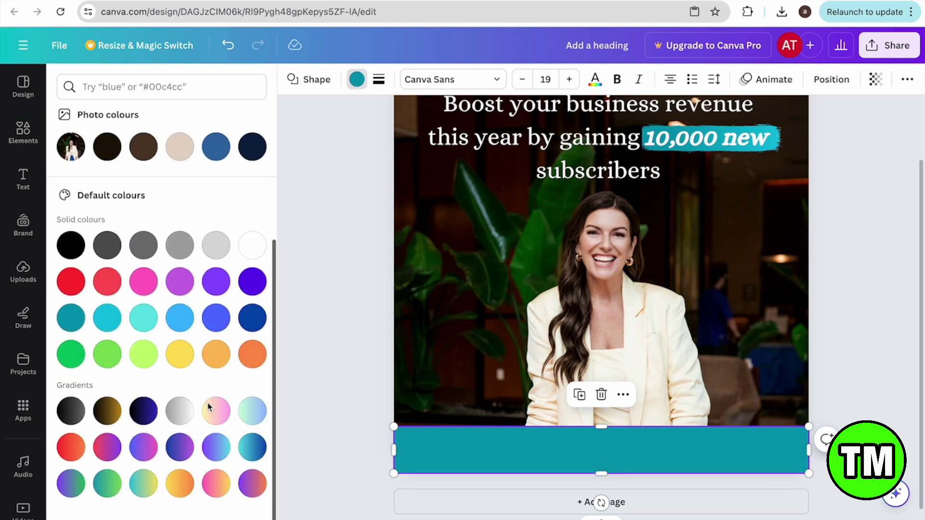
pyautogui.click(181, 359)
pyautogui.scroll(4, 181, 359)
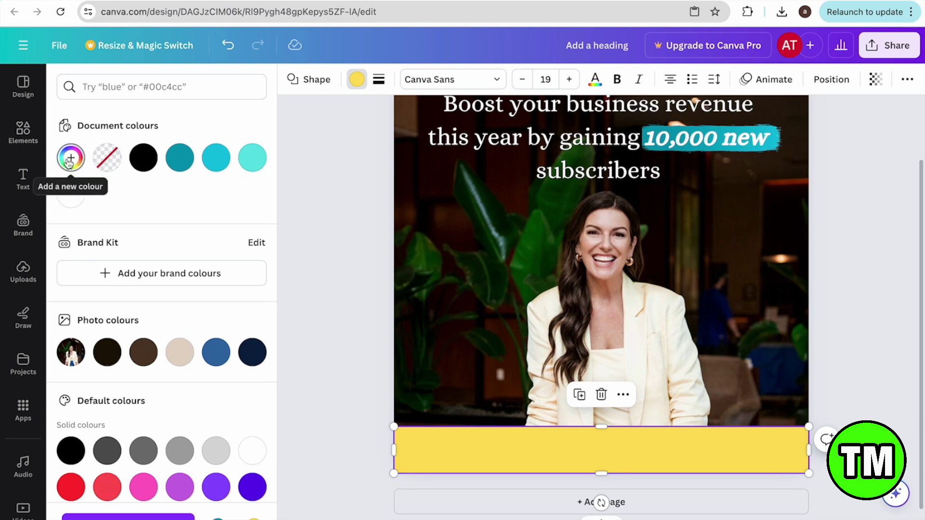
pyautogui.click(72, 158)
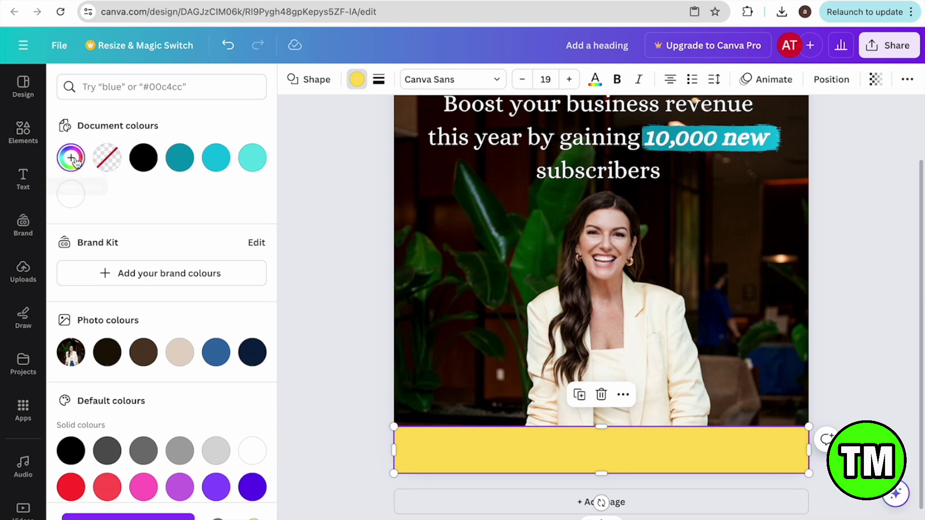
pyautogui.moveTo(186, 227); pyautogui.dragTo(143, 218)
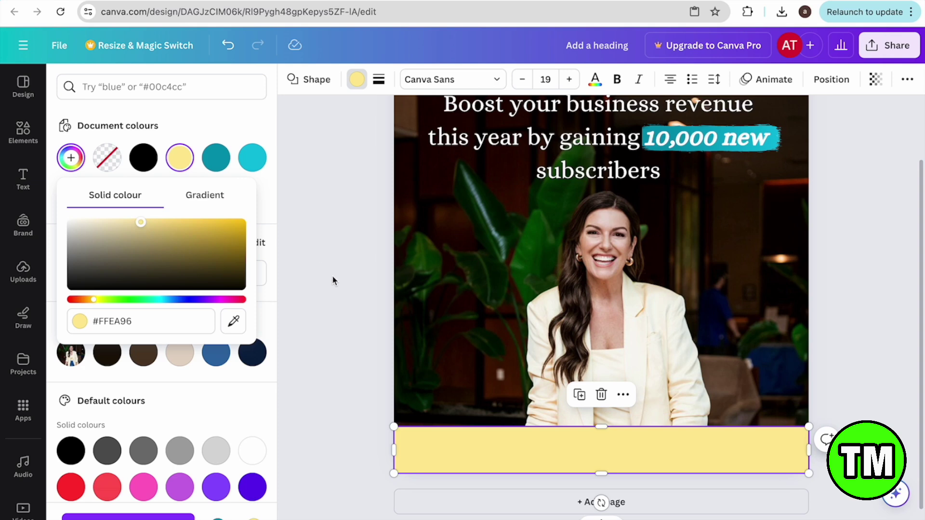
pyautogui.press('Escape')
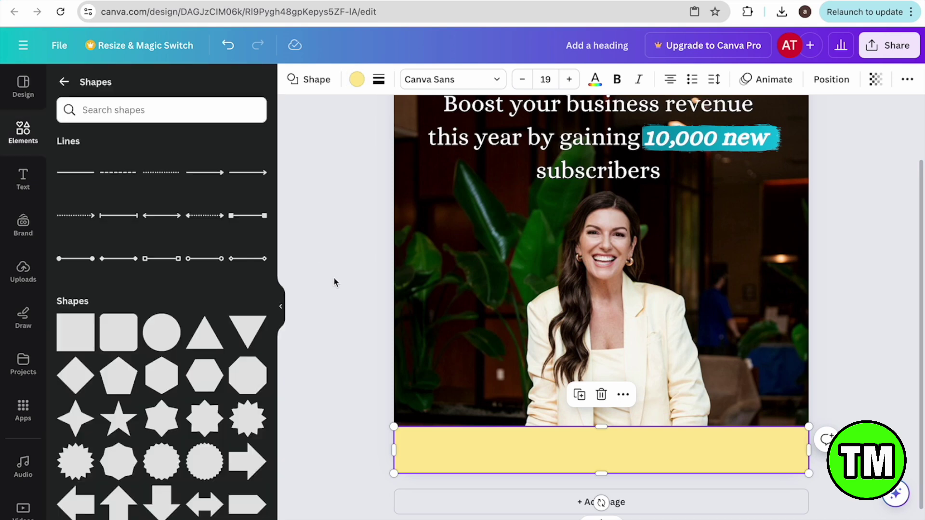
pyautogui.press('Escape')
# Add a subheading to the page with the text "FREE MASTERCLASS".
pyautogui.scroll(1, 501, 327)
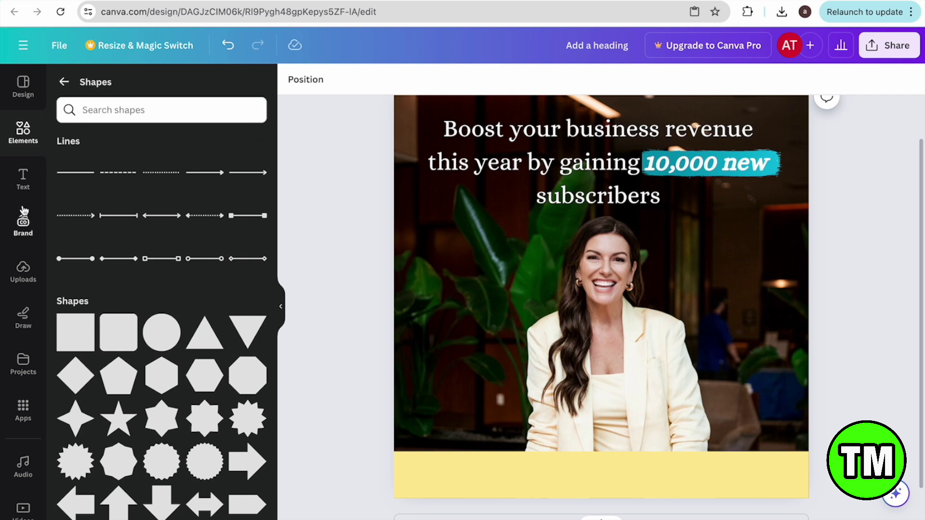
pyautogui.click(24, 183)
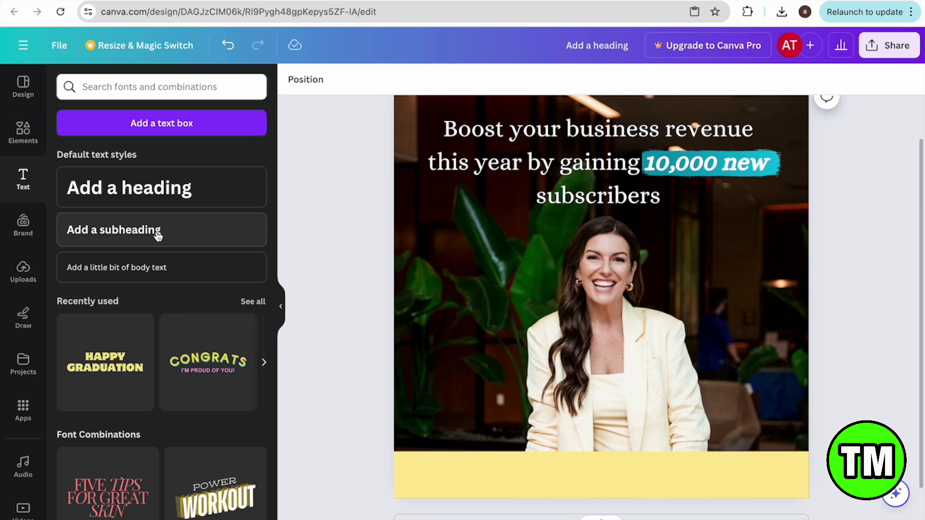
pyautogui.click(157, 235)
pyautogui.press('BackSpace')
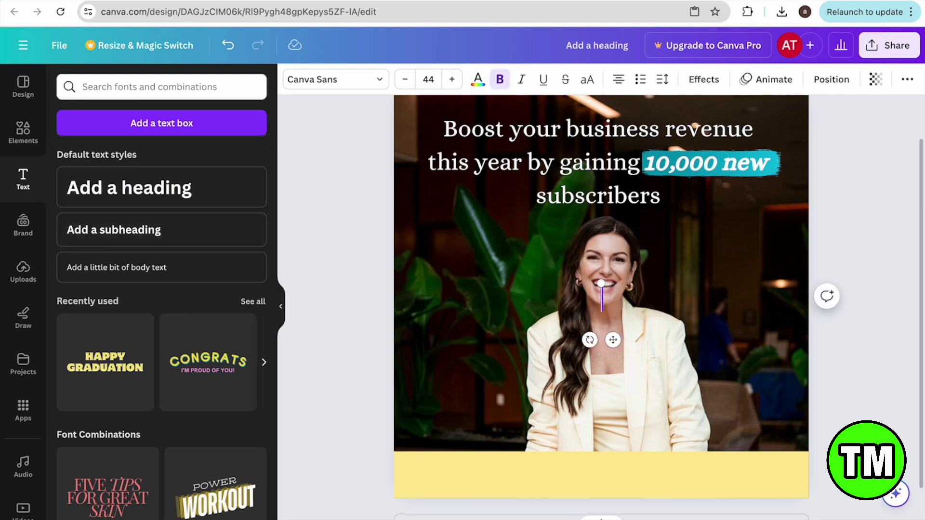
pyautogui.write('FREE')
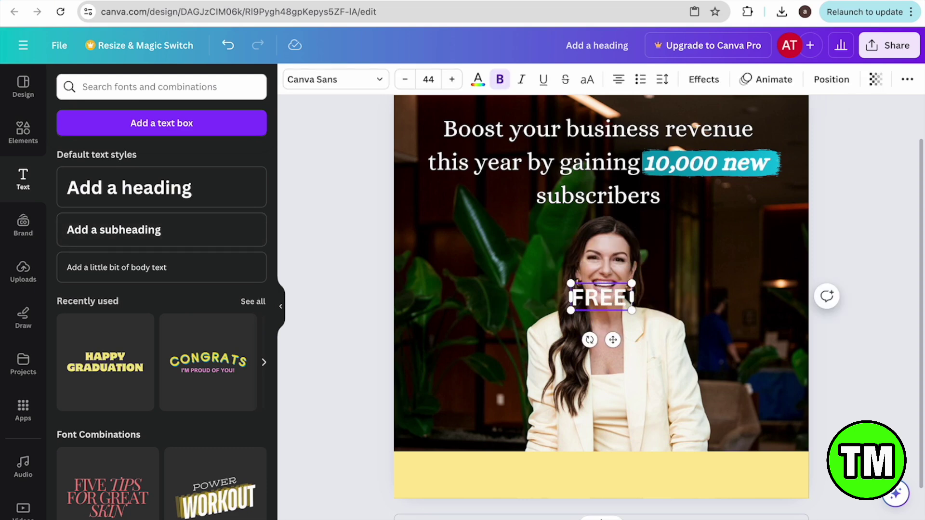
pyautogui.write(' MASTR')
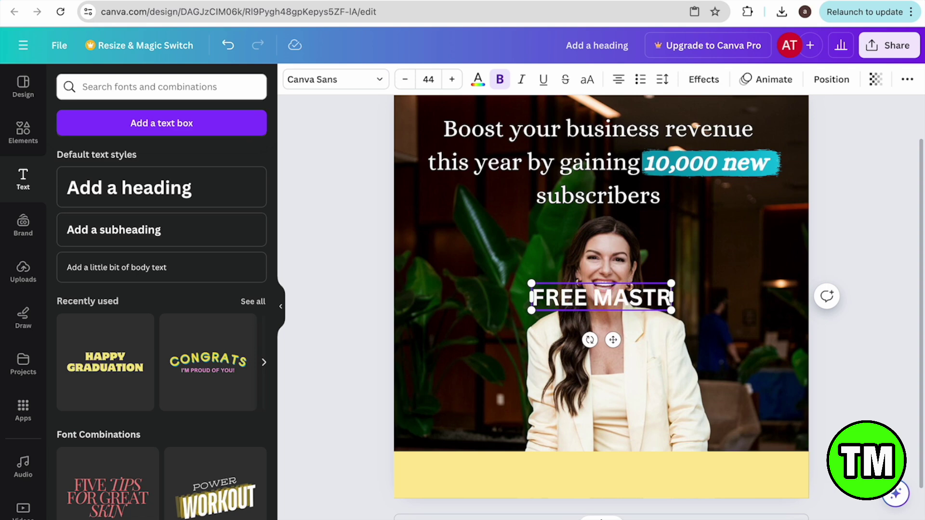
pyautogui.press('BackSpace')
pyautogui.write('ERCLASS')
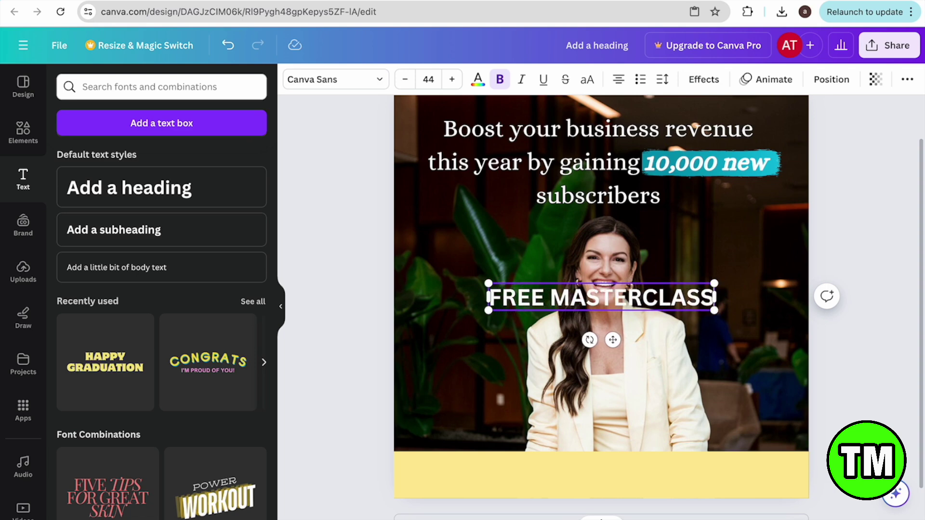
# Colour the "FREE MASTERCLASS" text black (#000000) and centre it on the yellow bar along the page's bottom edge.
pyautogui.click(478, 82)
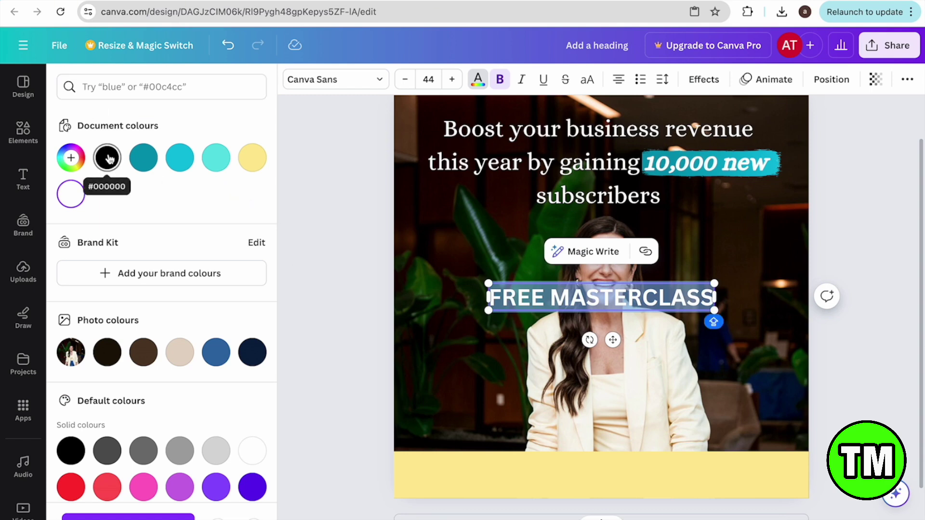
pyautogui.click(109, 157)
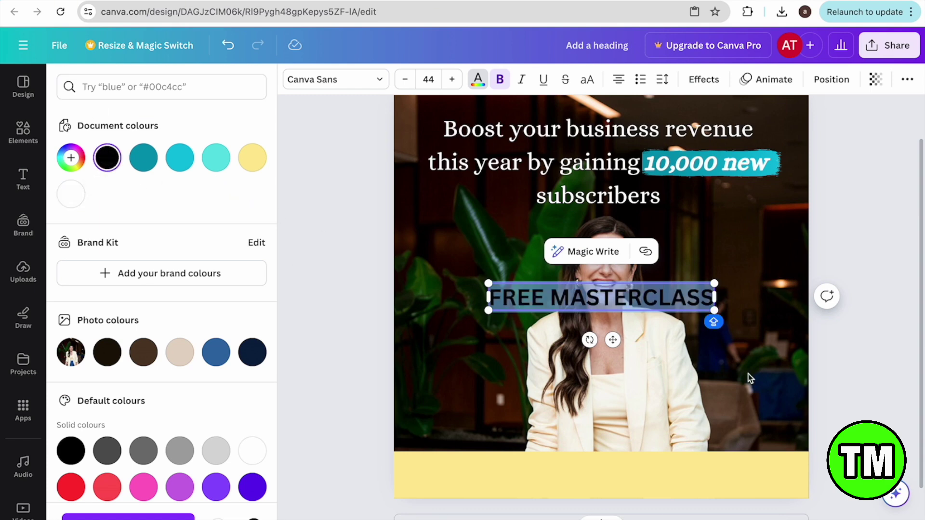
pyautogui.moveTo(613, 340); pyautogui.dragTo(613, 519)
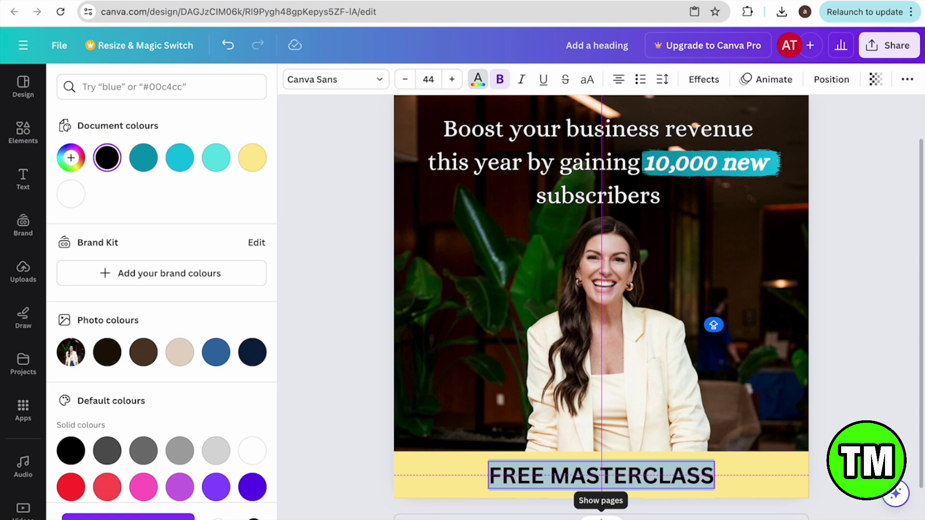
pyautogui.moveTo(612, 519); pyautogui.dragTo(612, 519)
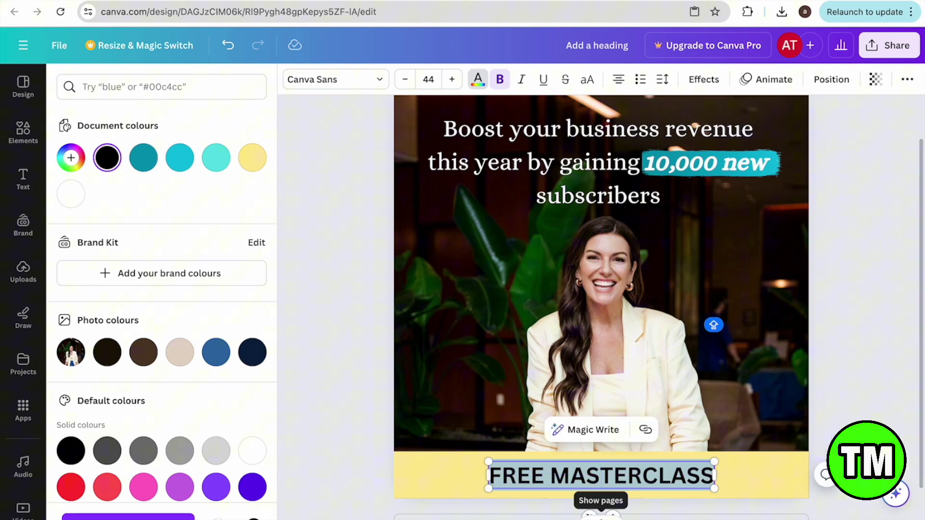
# Try the Alice font from the document's fonts on the "FREE MASTERCLASS" text.
pyautogui.click(379, 83)
pyautogui.scroll(5, 182, 262)
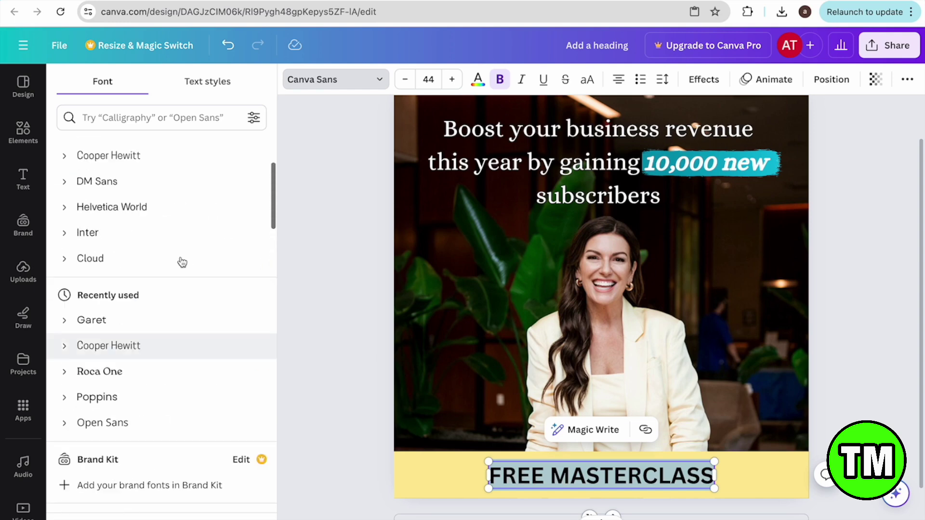
pyautogui.scroll(3, 182, 262)
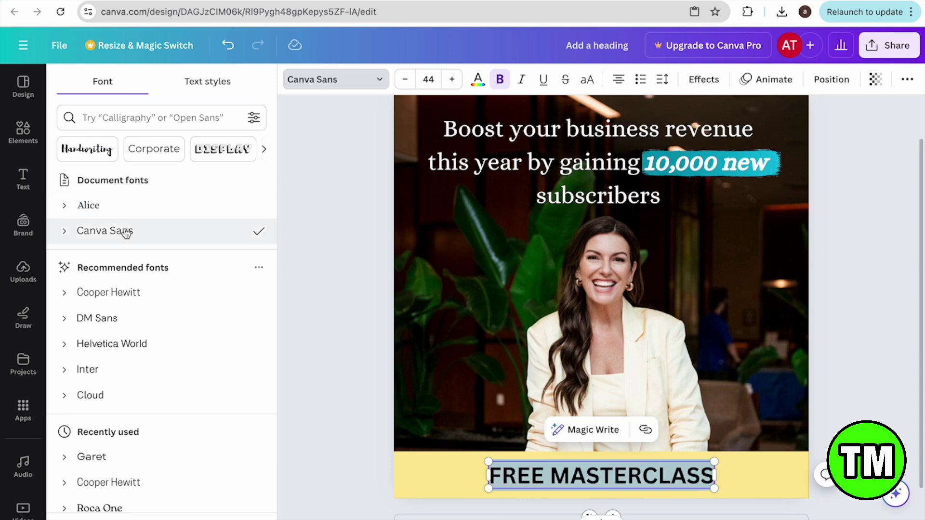
pyautogui.click(124, 213)
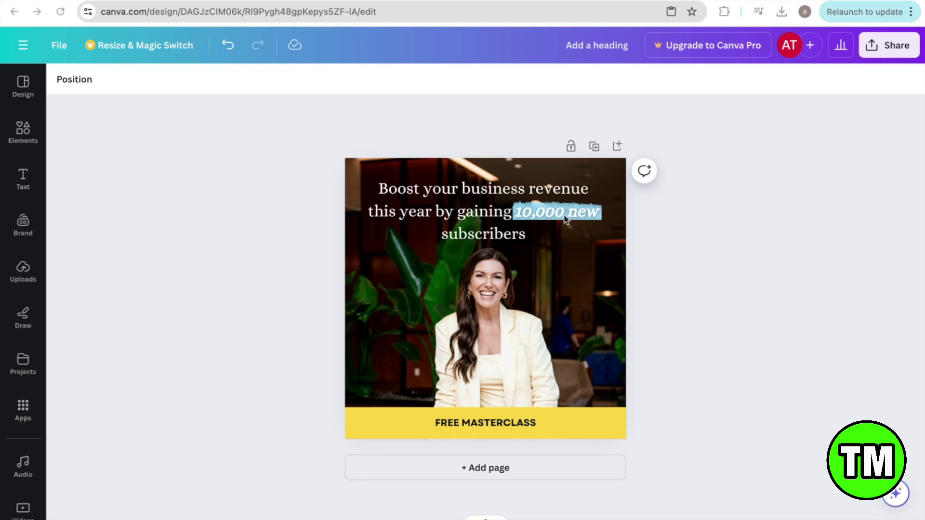
# Duplicate the ad page and try the photo's medium blue and dark navy on the copy's "FREE MASTERCLASS" banner.
pyautogui.click(594, 147)
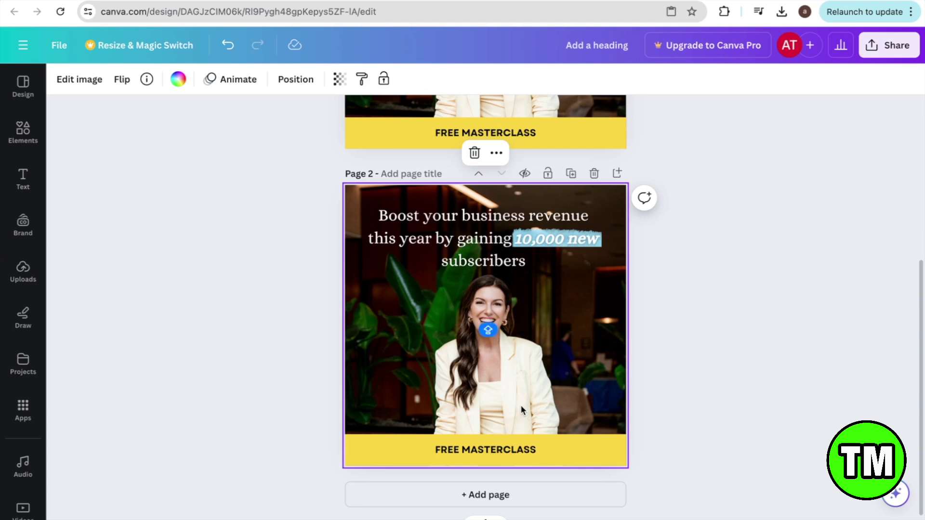
pyautogui.click(571, 448)
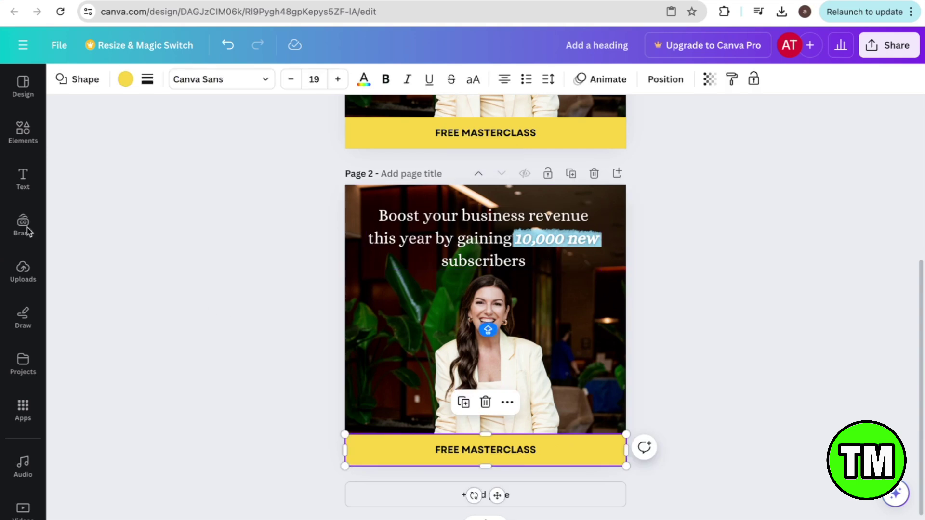
pyautogui.click(126, 80)
pyautogui.click(216, 315)
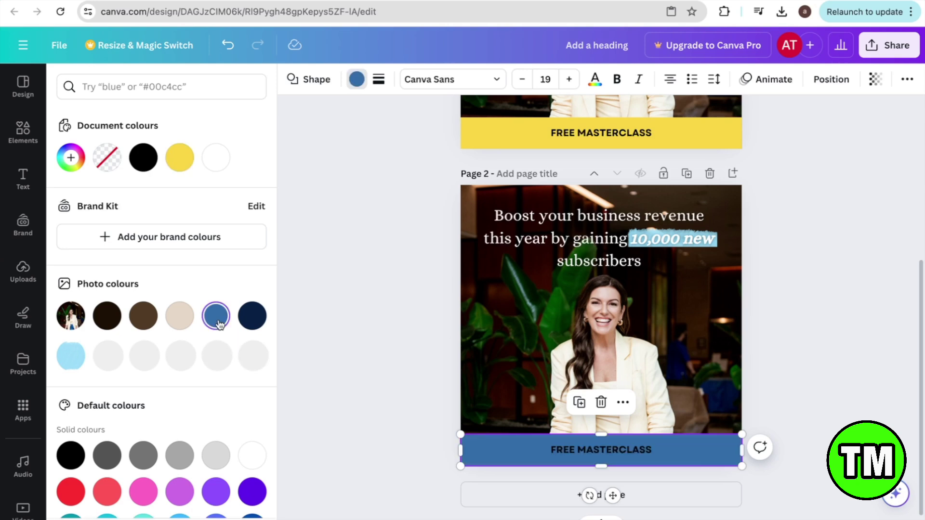
pyautogui.click(252, 315)
# Try several default gradients on page 2's "FREE MASTERCLASS" banner and settle on the yellow-to-orange one (#ffde59, #ff914d).
pyautogui.scroll(-5, 257, 322)
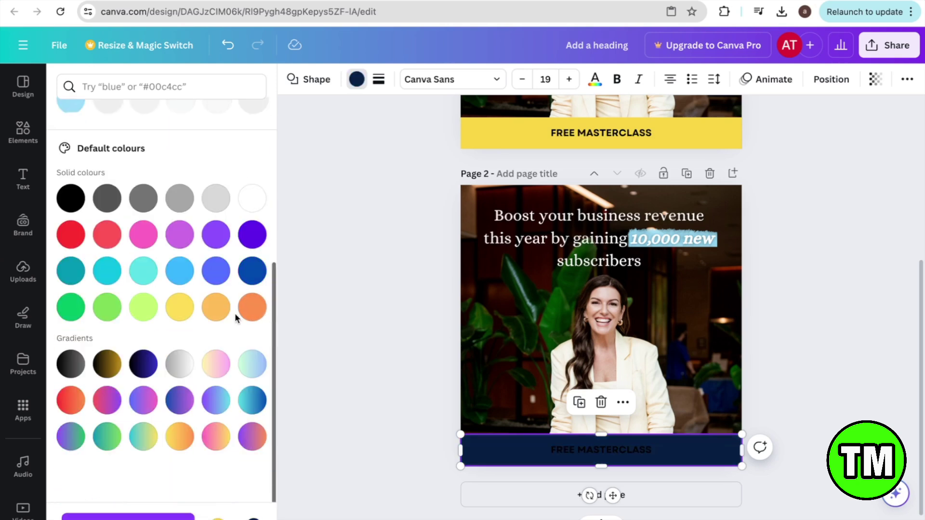
pyautogui.click(212, 366)
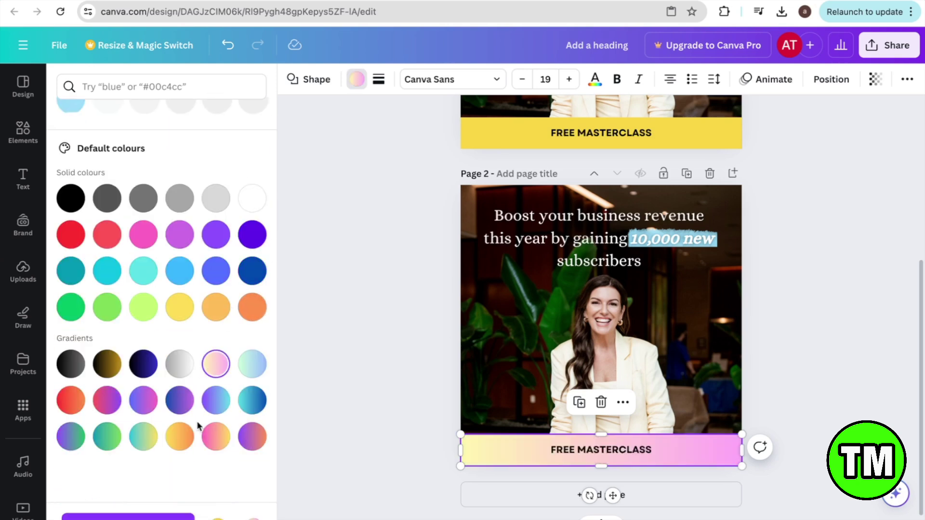
pyautogui.click(180, 399)
pyautogui.click(155, 400)
pyautogui.click(144, 436)
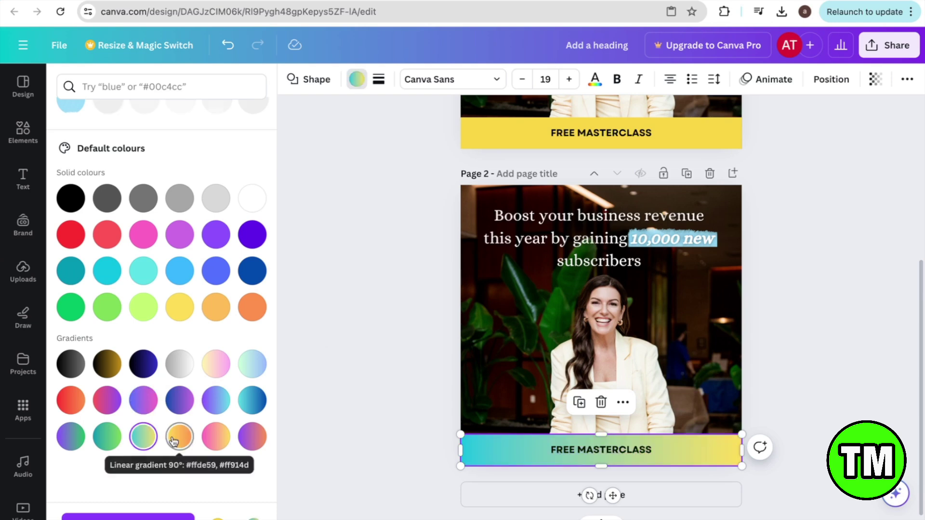
pyautogui.click(180, 436)
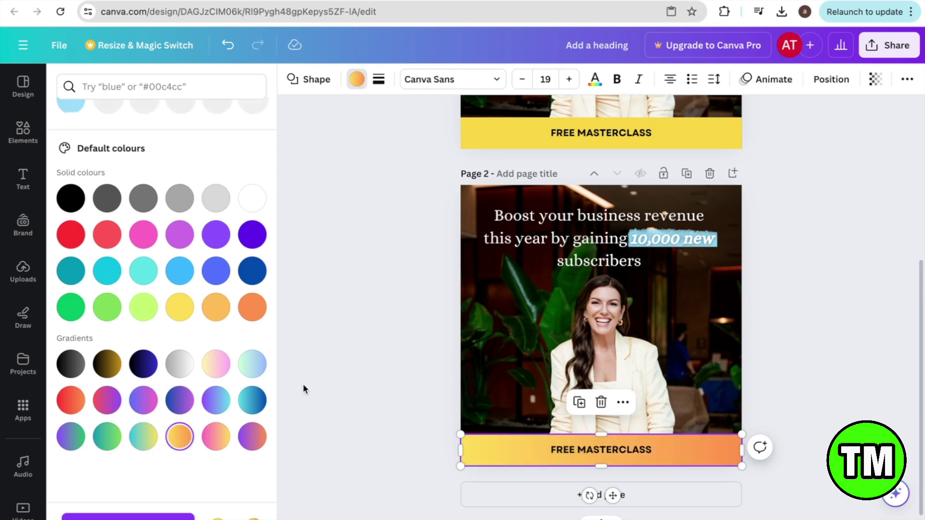
pyautogui.click(332, 357)
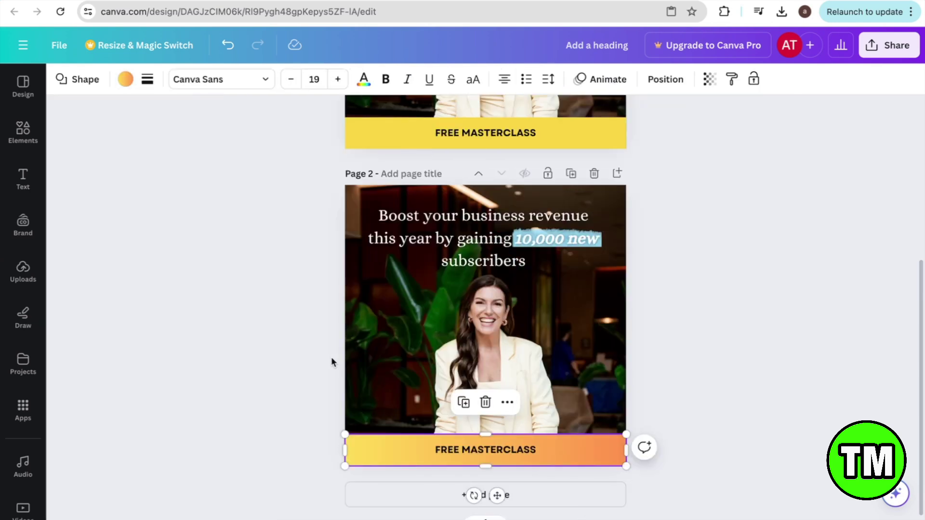
pyautogui.scroll(5, 331, 357)
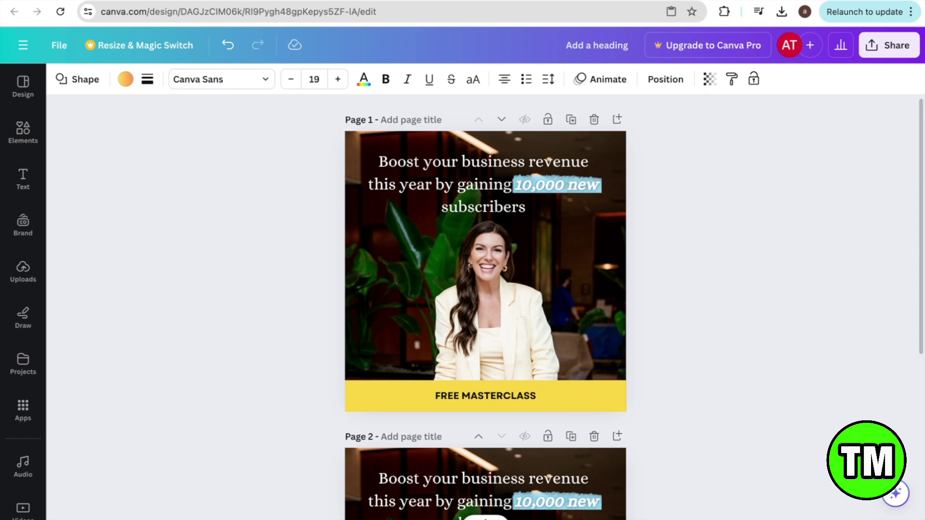